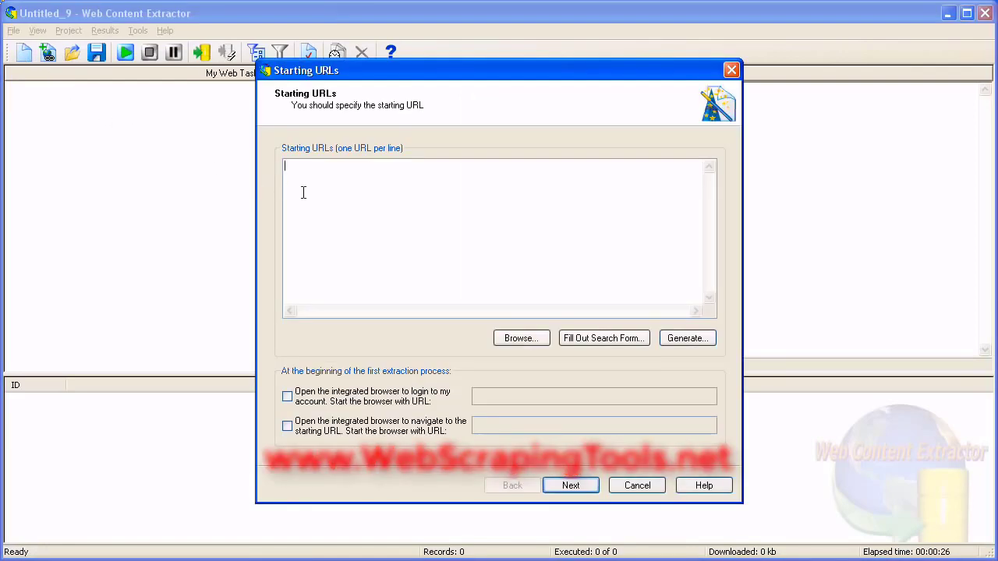
{"action": "type", "text": "http://www.iproperty.com.my/property/searchresult.aspx?t=R&gpt=B&st=KL&ct=&k=&pt=&ns=1"}
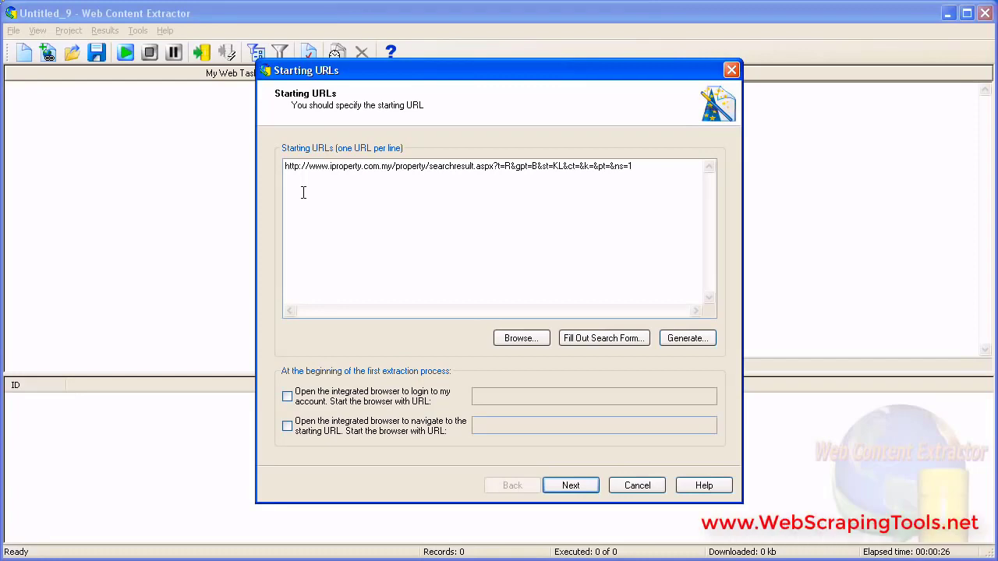
{"action": "left_click", "coordinate": [569, 485]}
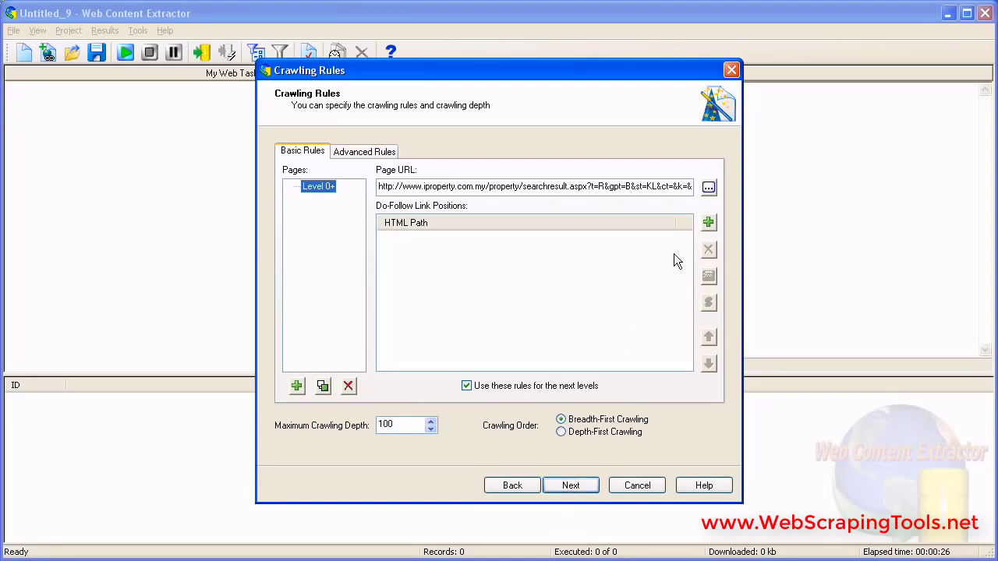
Step: Add do-follow link positions for all property listing titles by picking the first two titles and accepting automatic selection of similar elements
{"action": "left_click", "coordinate": [708, 223]}
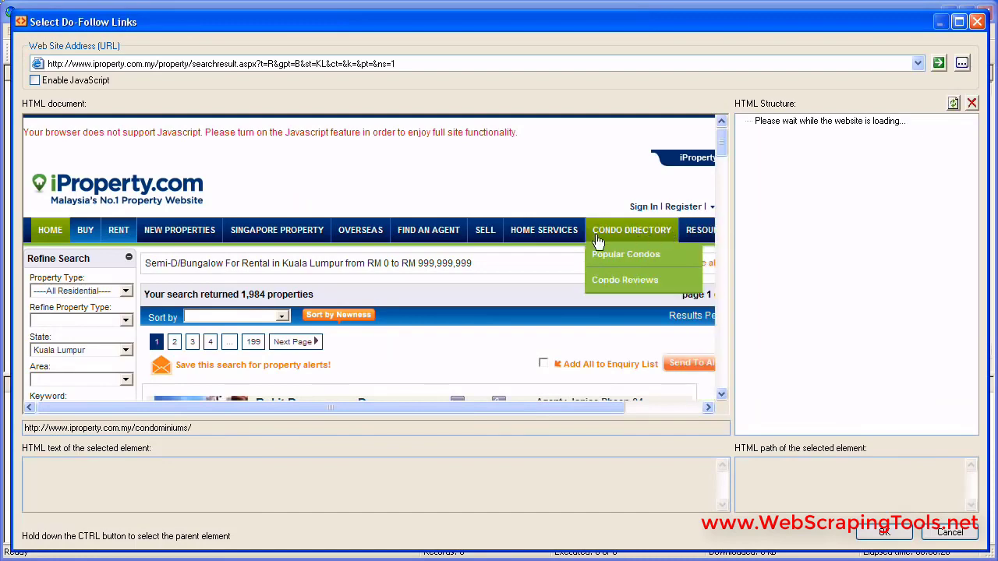
{"action": "scroll", "coordinate": [413, 278], "scroll_direction": "down", "scroll_amount": 3}
{"action": "scroll", "coordinate": [413, 279], "scroll_direction": "down", "scroll_amount": 1}
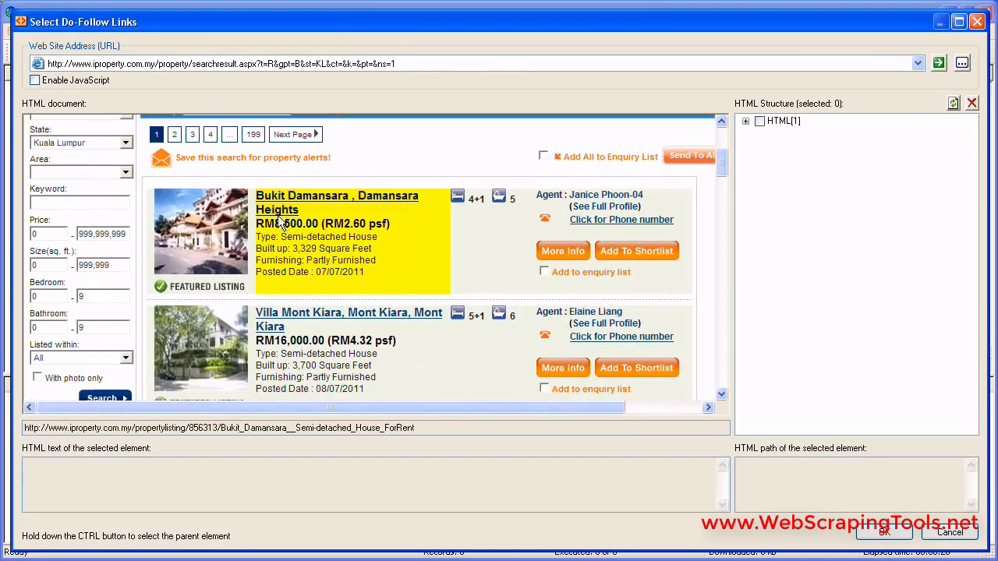
{"action": "left_click", "coordinate": [278, 217]}
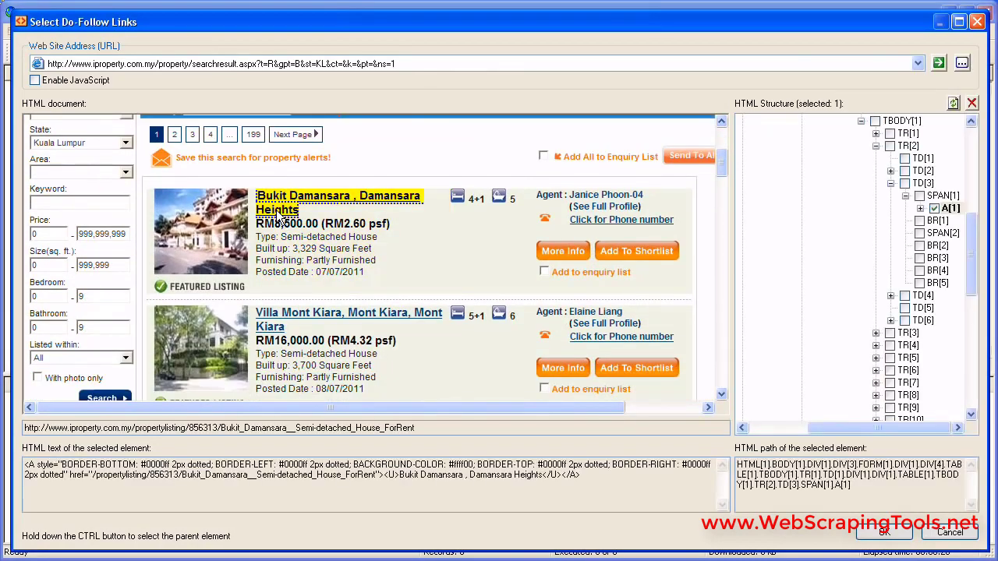
{"action": "scroll", "coordinate": [264, 291], "scroll_direction": "down", "scroll_amount": 2}
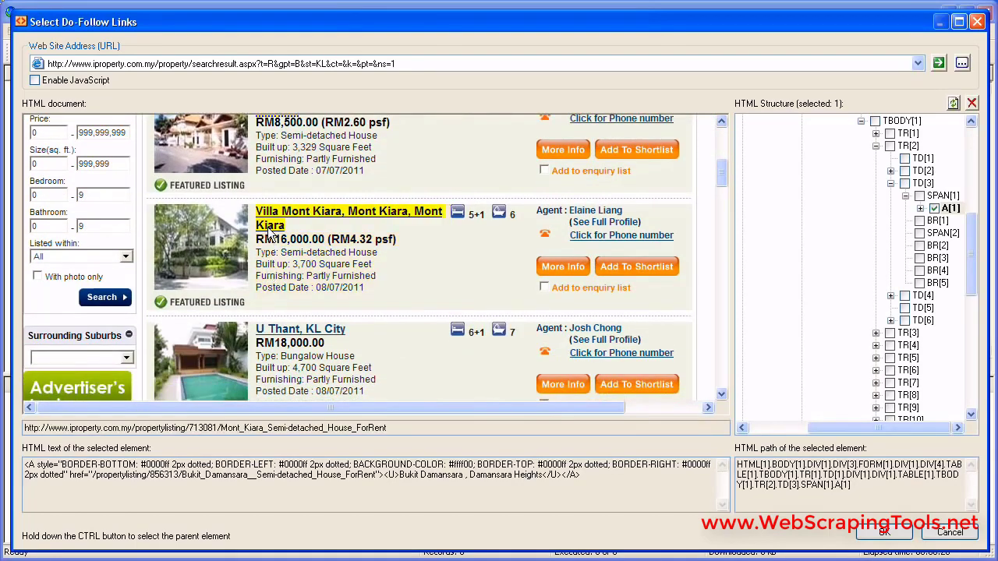
{"action": "left_click", "coordinate": [271, 232]}
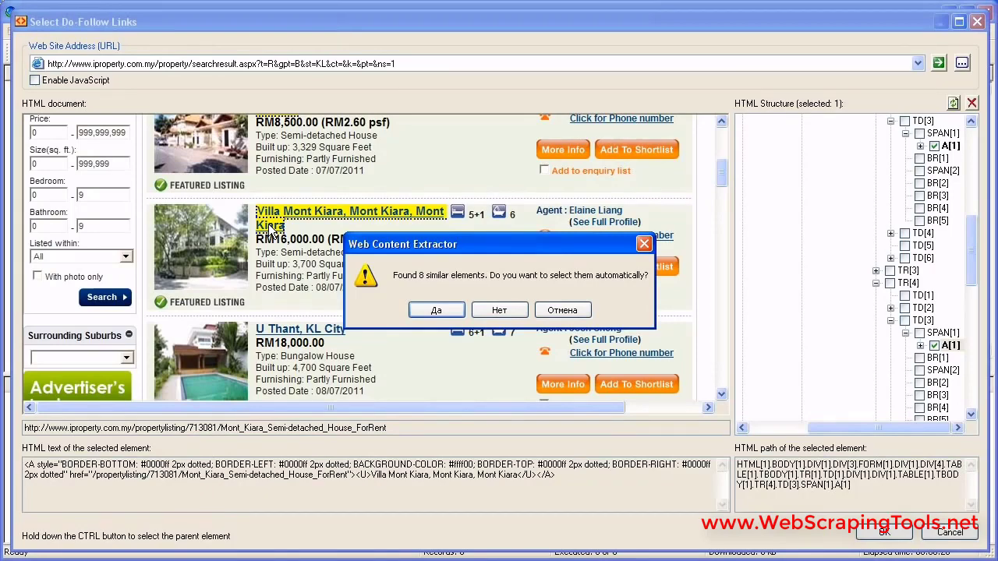
{"action": "left_click", "coordinate": [432, 310]}
{"action": "scroll", "coordinate": [432, 304], "scroll_direction": "down", "scroll_amount": 5}
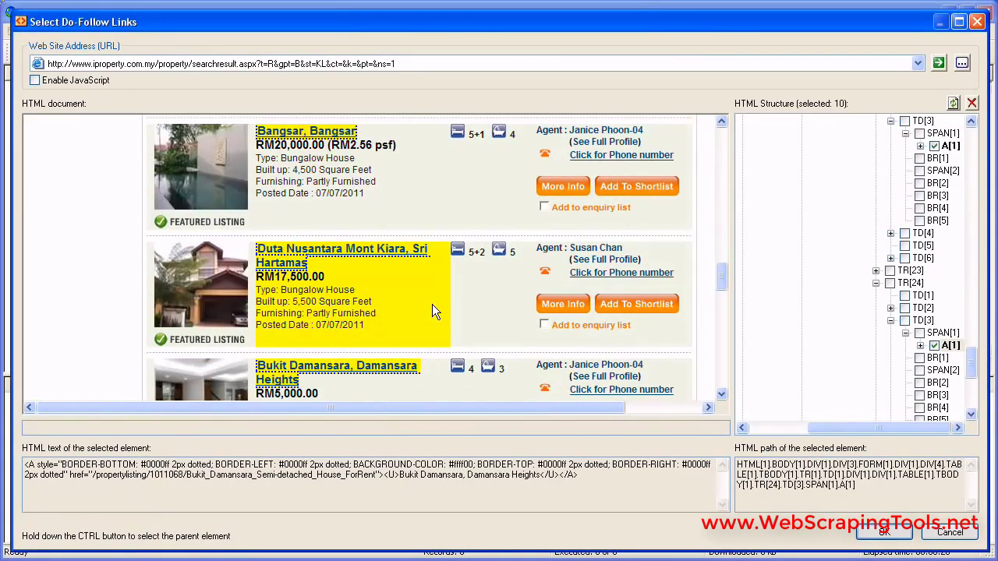
{"action": "scroll", "coordinate": [432, 306], "scroll_direction": "down", "scroll_amount": 8}
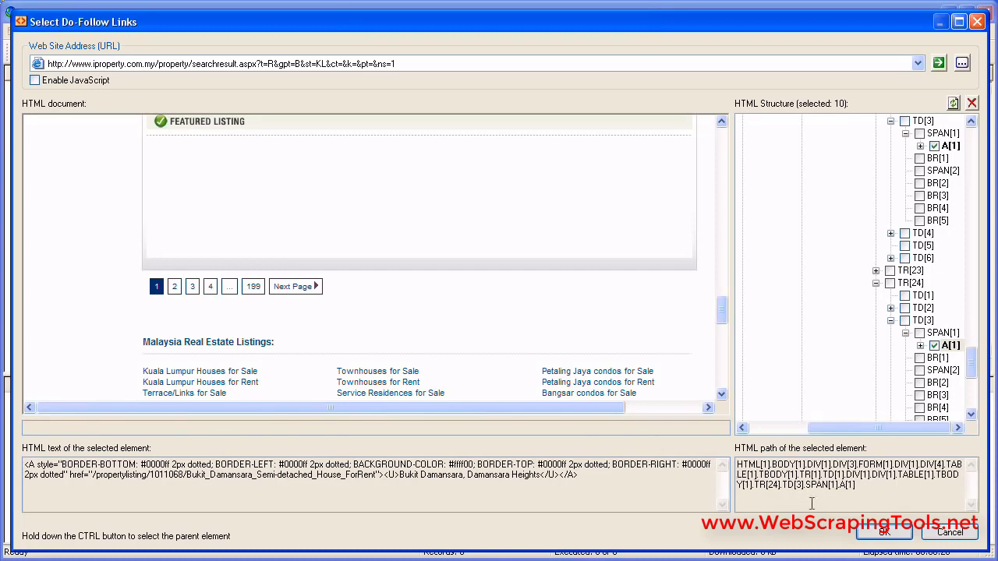
{"action": "left_click", "coordinate": [881, 532]}
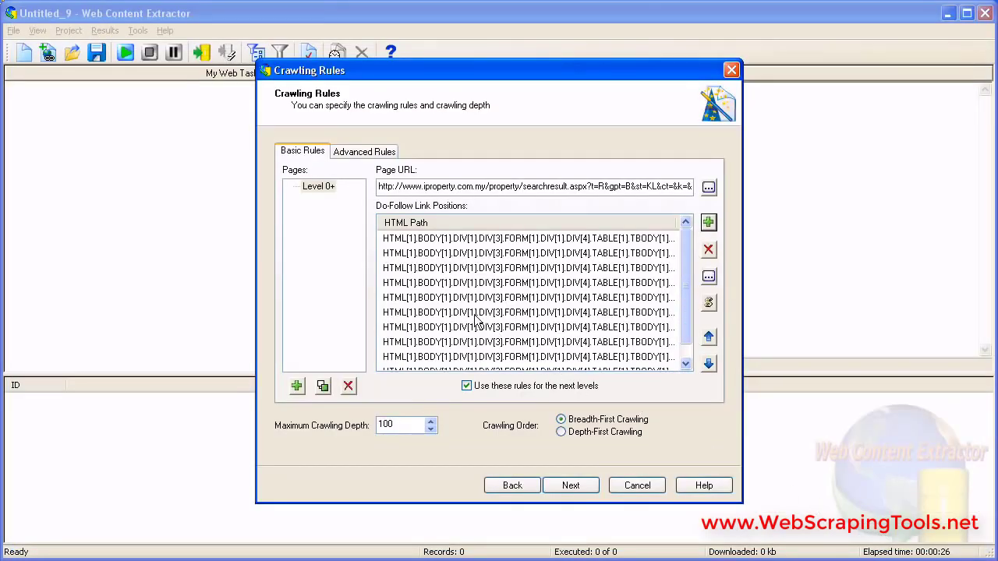
Step: Add an advanced crawling rule that follows links whose text equals "Next Page", and proceed to the extraction pattern
{"action": "left_click", "coordinate": [371, 155]}
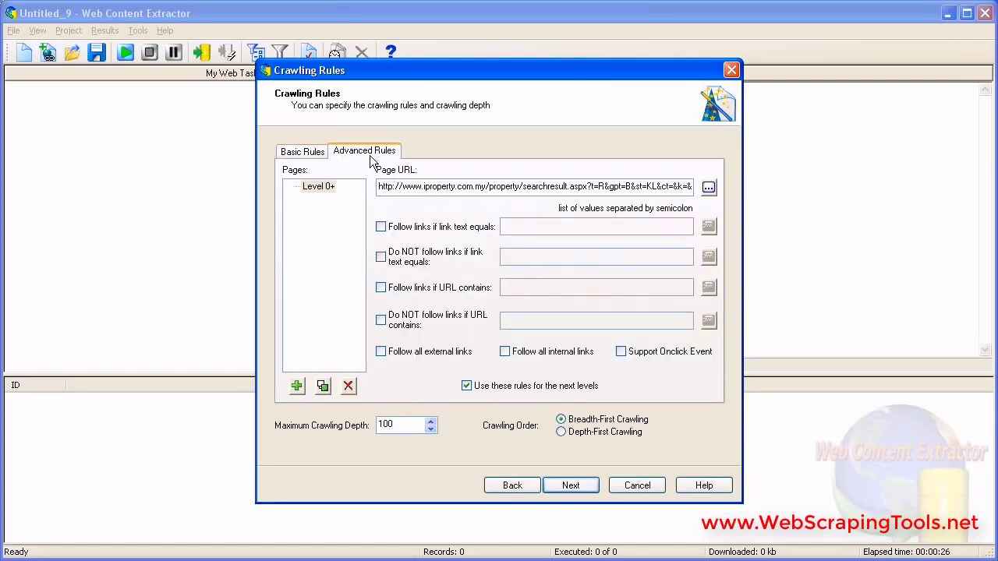
{"action": "left_click", "coordinate": [380, 226]}
{"action": "left_click", "coordinate": [708, 228]}
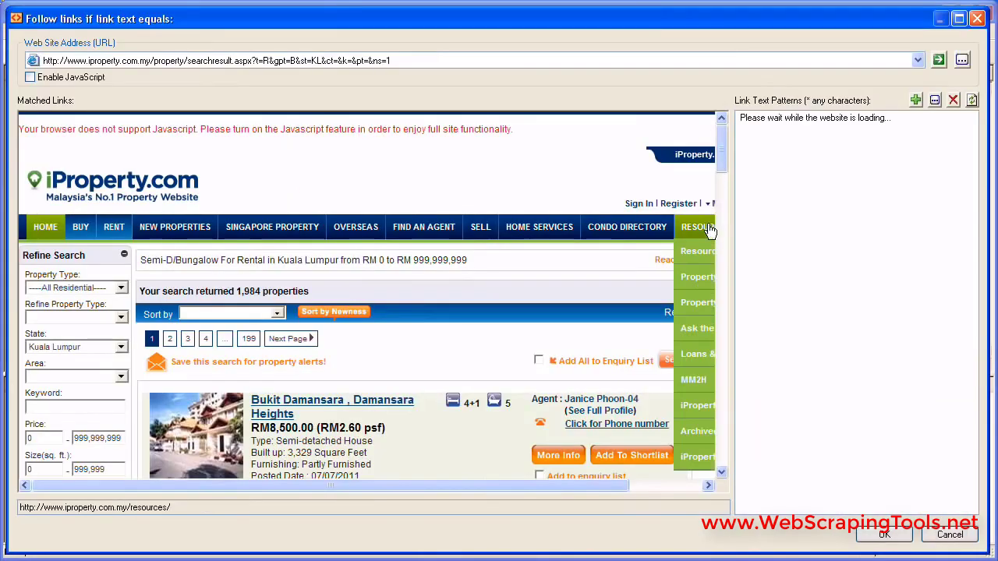
{"action": "scroll", "coordinate": [482, 262], "scroll_direction": "down", "scroll_amount": 1}
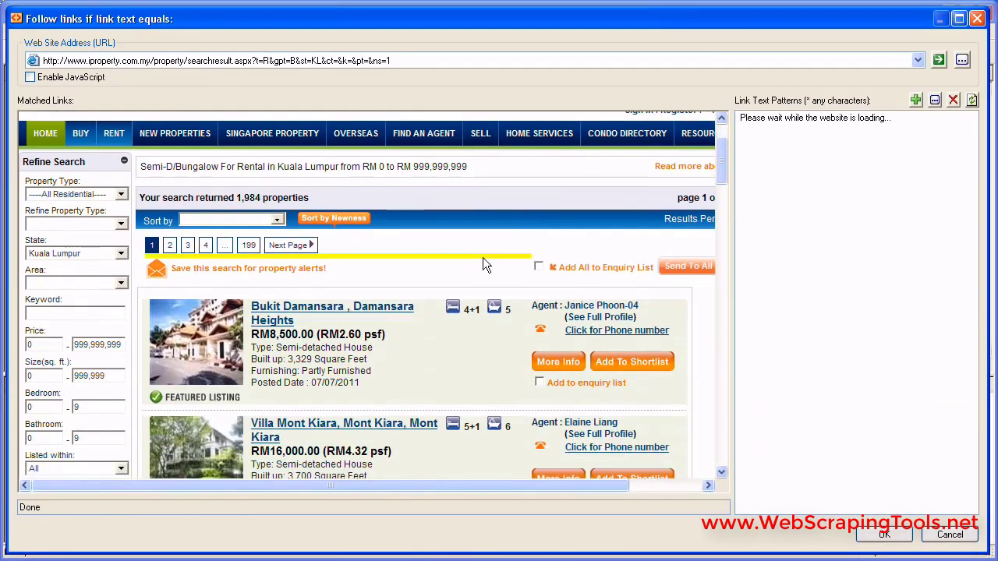
{"action": "scroll", "coordinate": [452, 247], "scroll_direction": "down", "scroll_amount": 6}
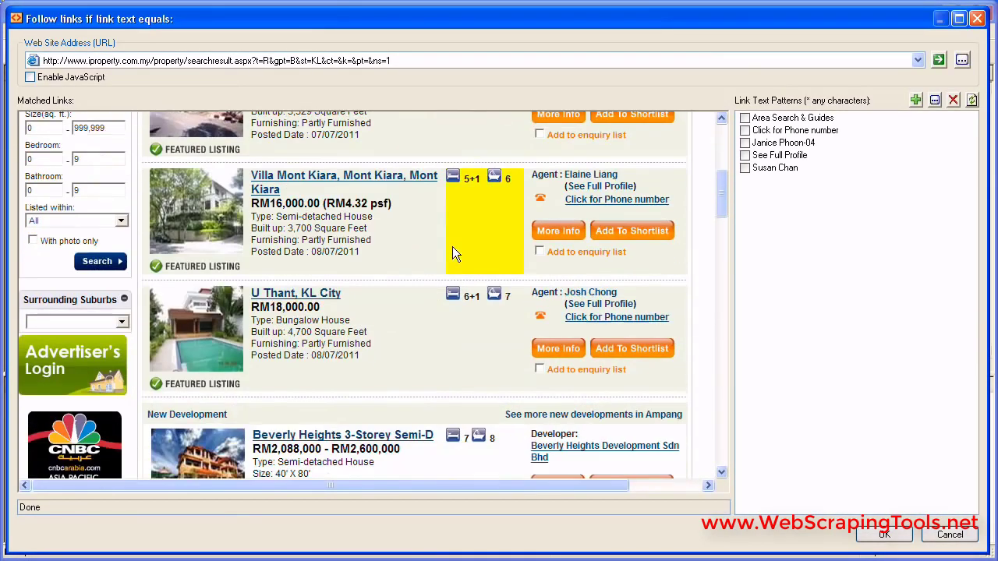
{"action": "scroll", "coordinate": [403, 245], "scroll_direction": "down", "scroll_amount": 10}
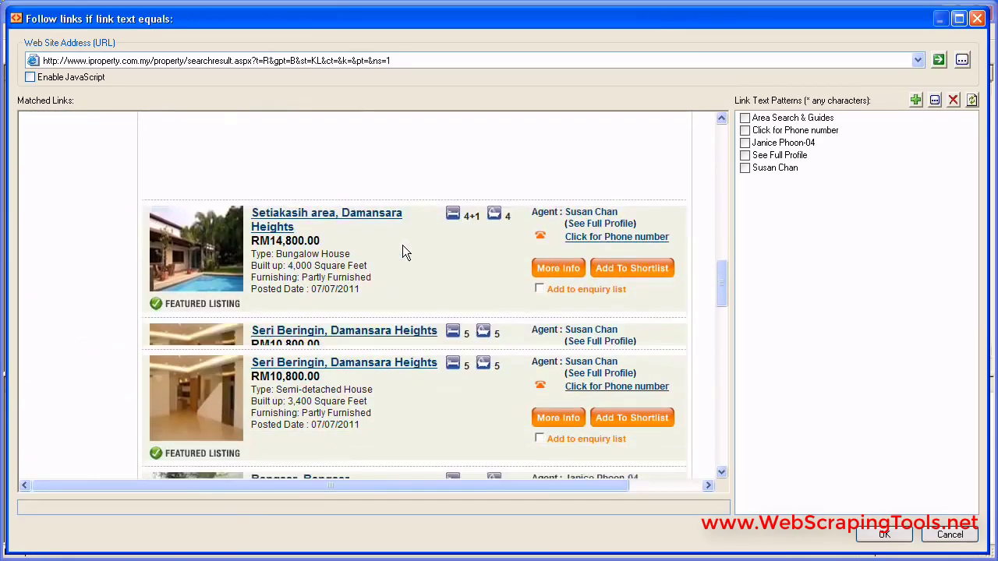
{"action": "scroll", "coordinate": [402, 245], "scroll_direction": "down", "scroll_amount": 1}
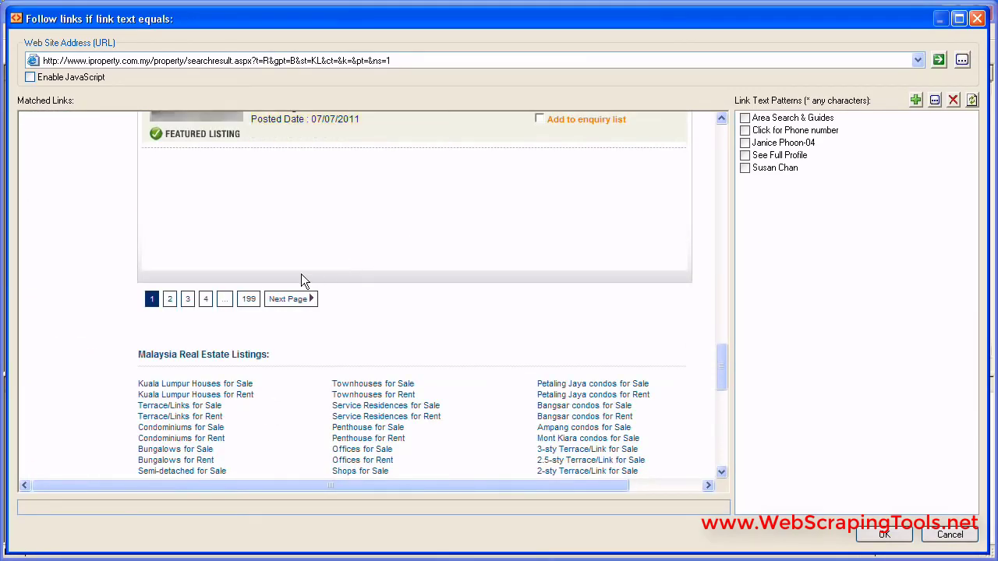
{"action": "left_click", "coordinate": [291, 300]}
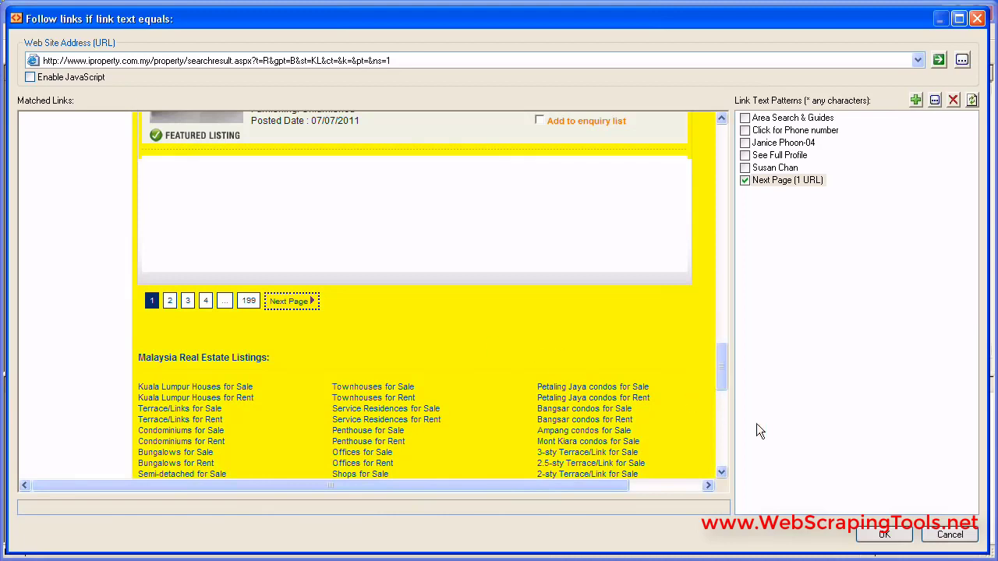
{"action": "left_click", "coordinate": [879, 535]}
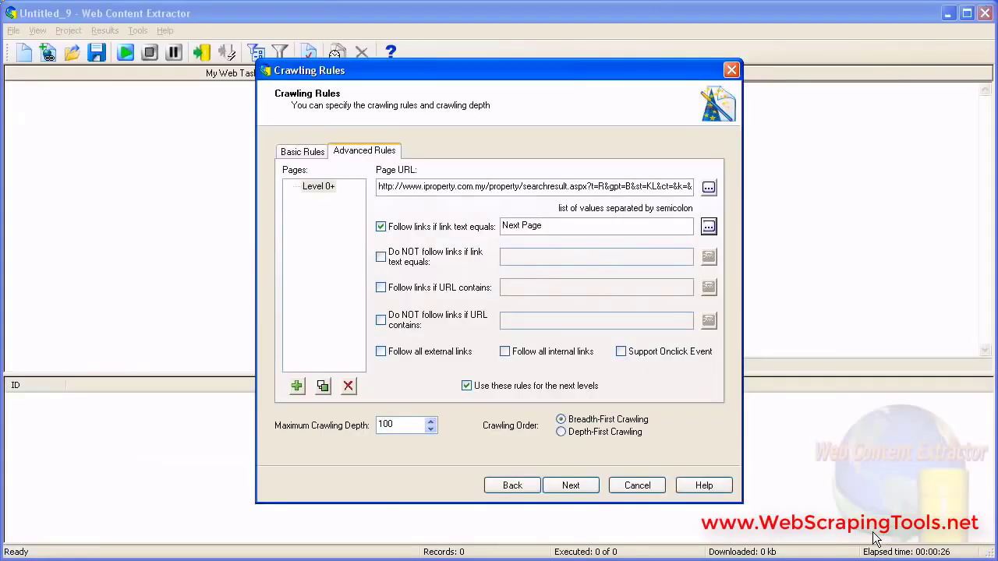
{"action": "left_click", "coordinate": [570, 485]}
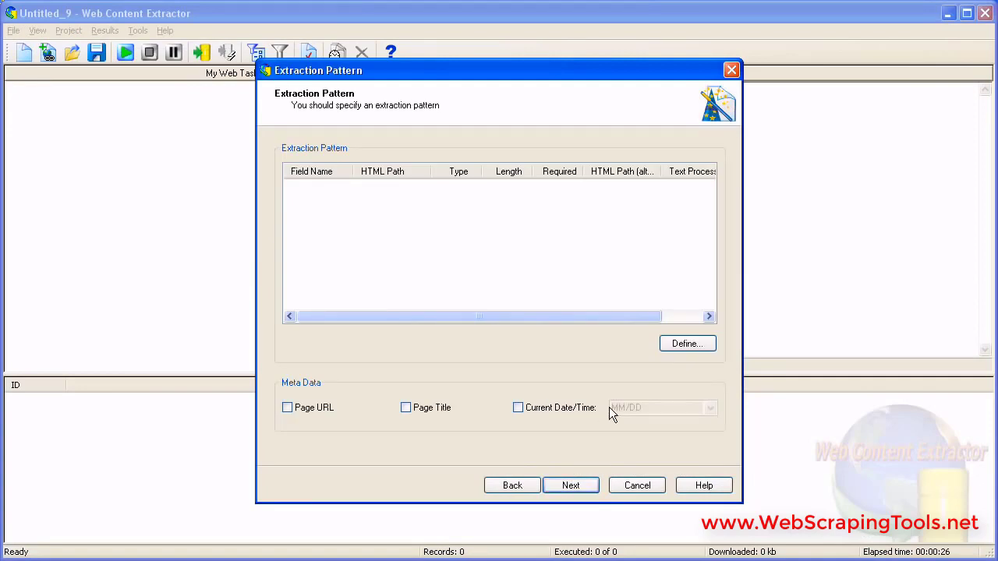
Step: Start defining the extraction pattern and load the Bukit Damansara, Damansara Heights listing's detail page as its sample page
{"action": "left_click", "coordinate": [683, 344]}
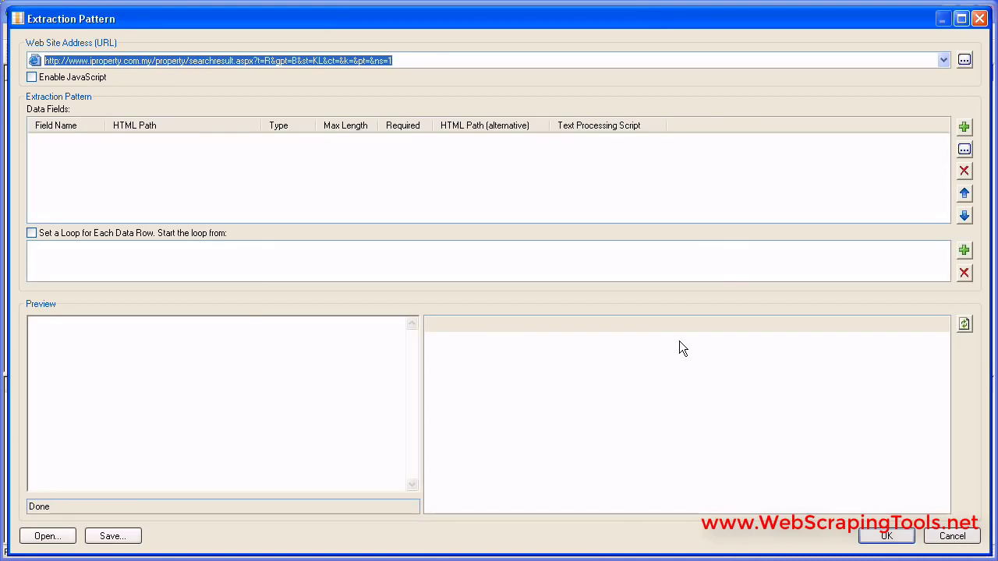
{"action": "left_click", "coordinate": [964, 61]}
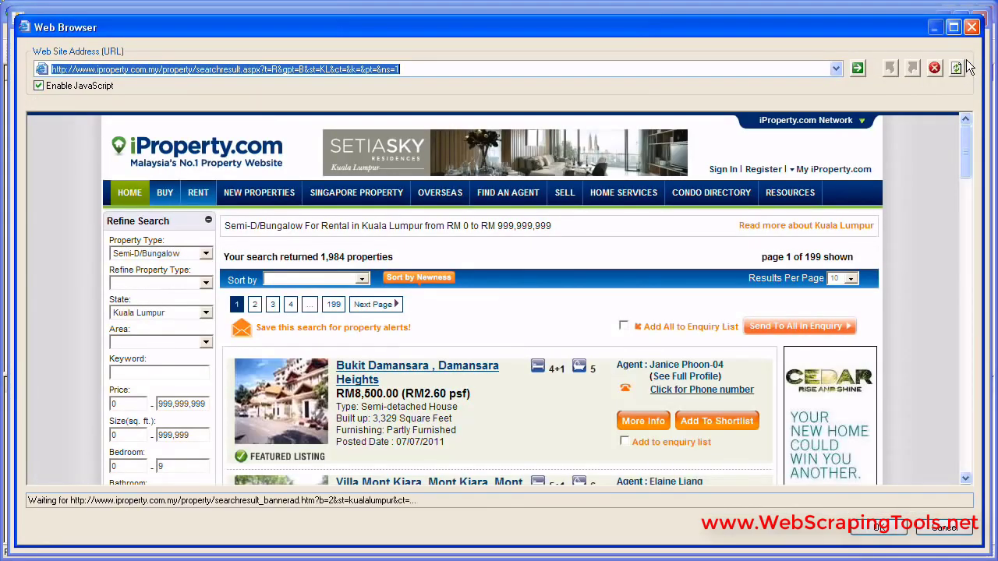
{"action": "mouse_move", "coordinate": [691, 221]}
{"action": "scroll", "coordinate": [489, 308], "scroll_direction": "down", "scroll_amount": 3}
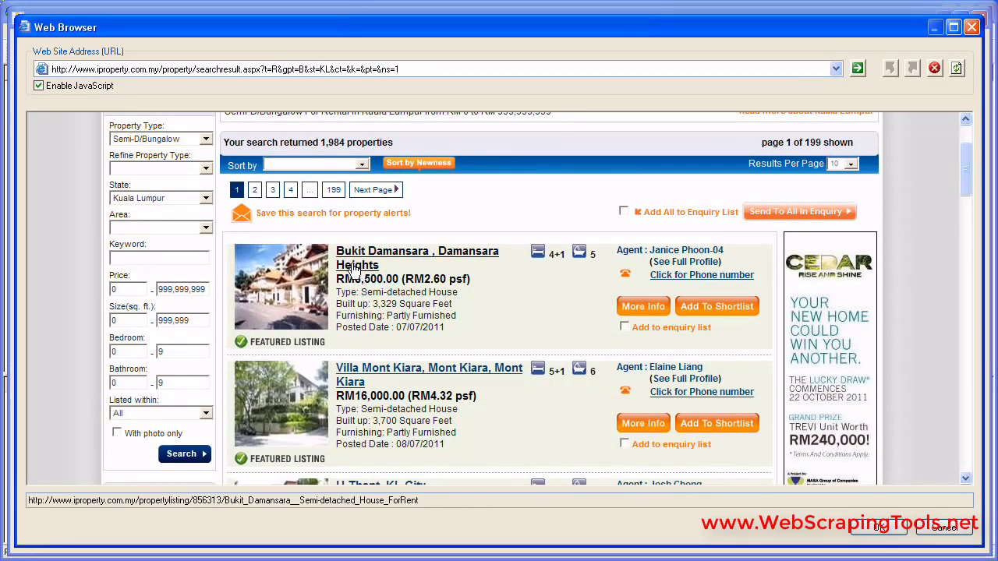
{"action": "left_click", "coordinate": [353, 267]}
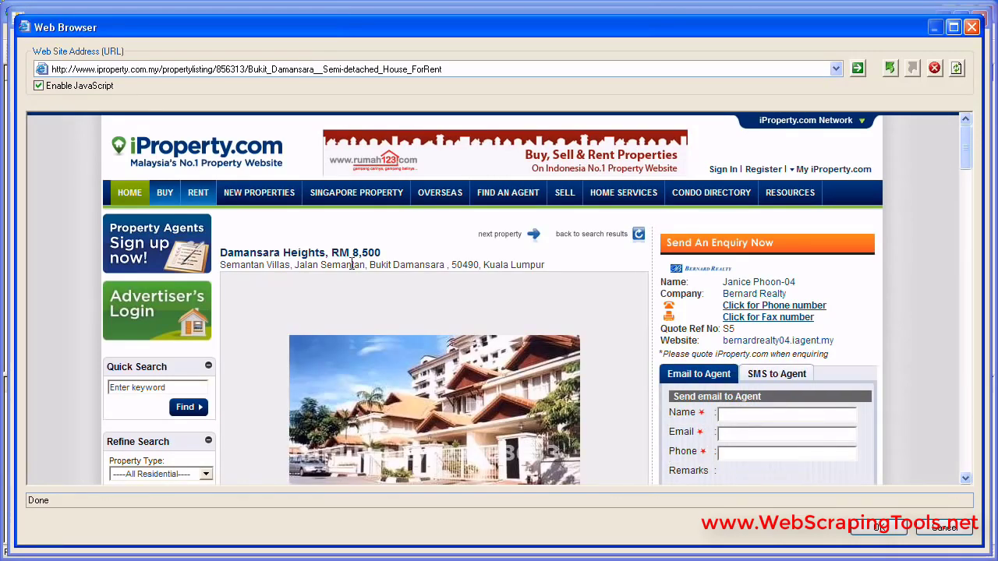
{"action": "scroll", "coordinate": [352, 265], "scroll_direction": "down", "scroll_amount": 6}
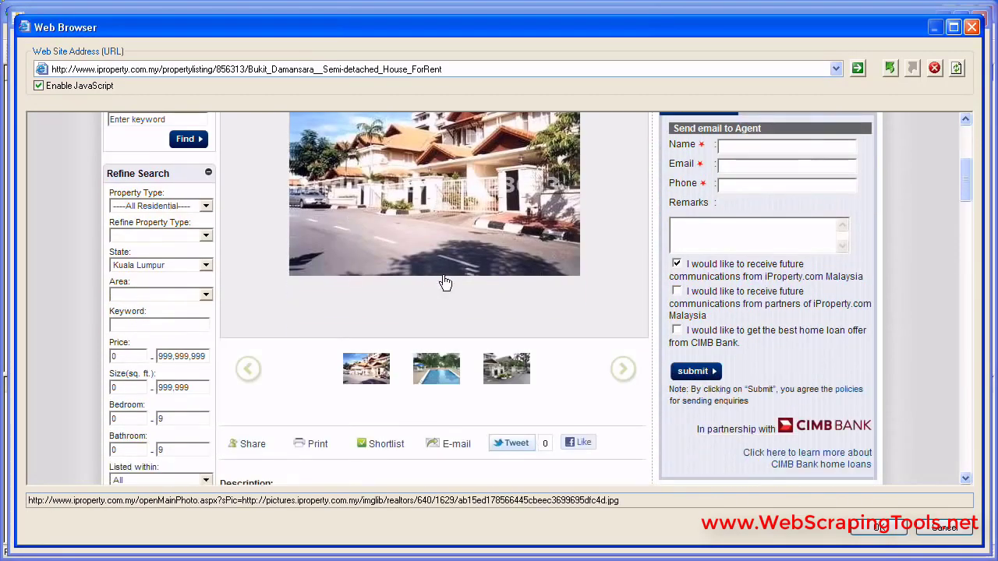
{"action": "scroll", "coordinate": [536, 292], "scroll_direction": "down", "scroll_amount": 5}
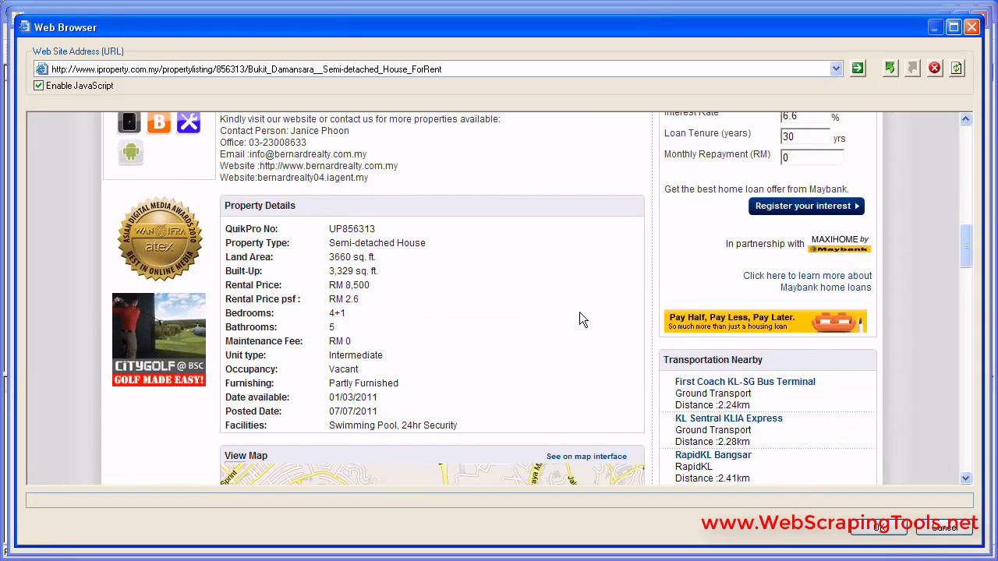
{"action": "left_click", "coordinate": [873, 528]}
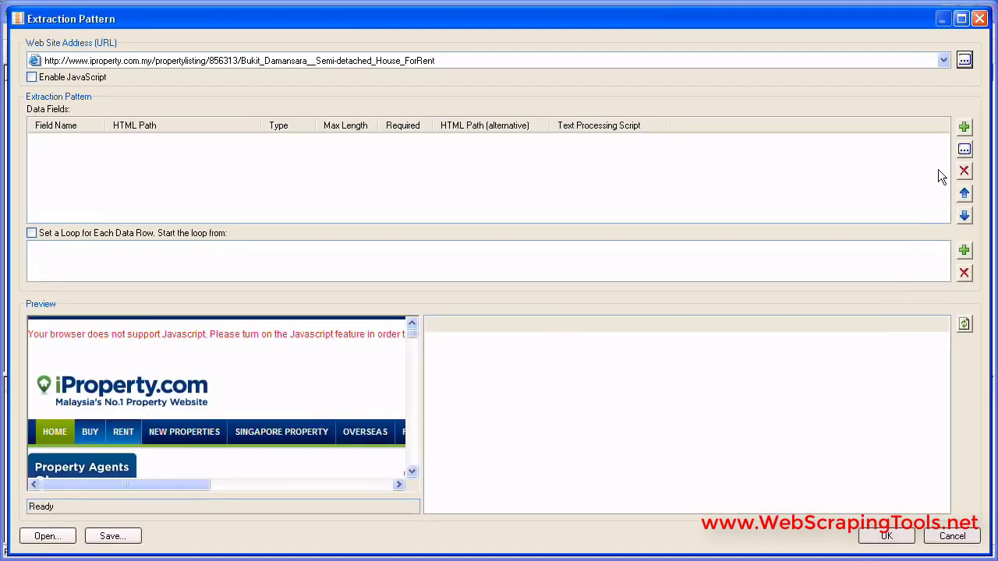
Step: Create a data field from the listing heading "Damansara Heights, RM 8,500" and name it Name
{"action": "left_click", "coordinate": [964, 128]}
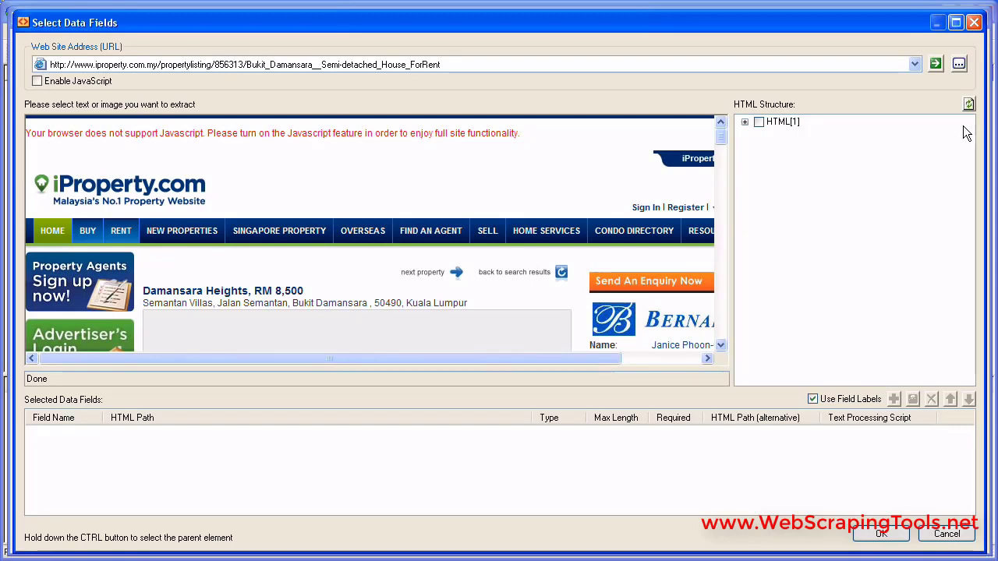
{"action": "scroll", "coordinate": [368, 187], "scroll_direction": "down", "scroll_amount": 2}
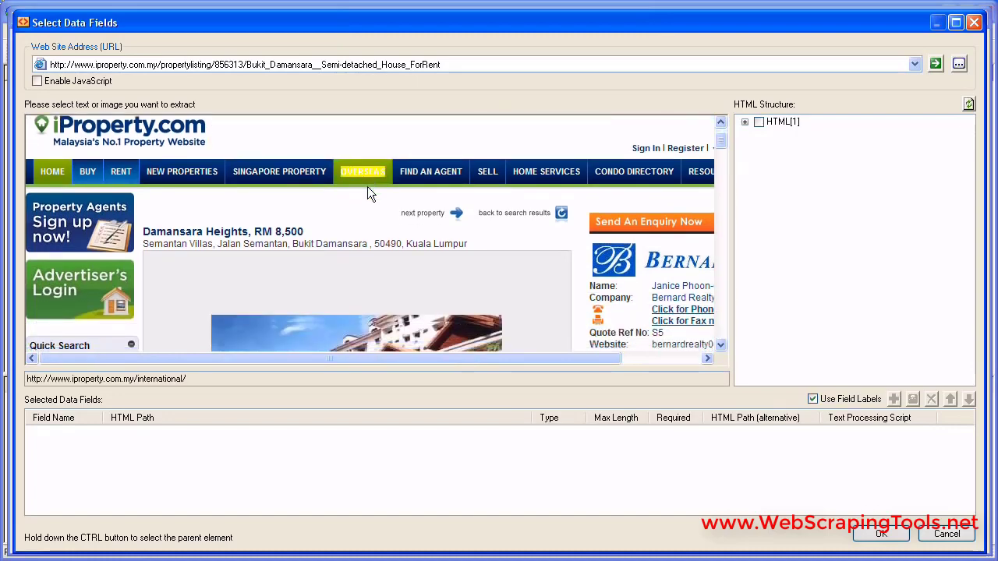
{"action": "scroll", "coordinate": [367, 191], "scroll_direction": "down", "scroll_amount": 1}
{"action": "left_click", "coordinate": [240, 212]}
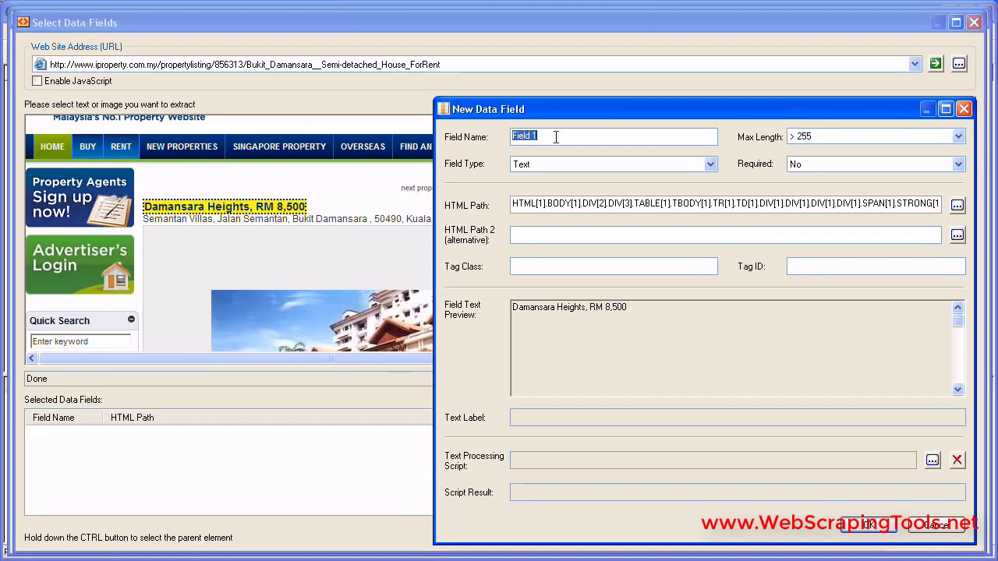
{"action": "type", "text": "Name"}
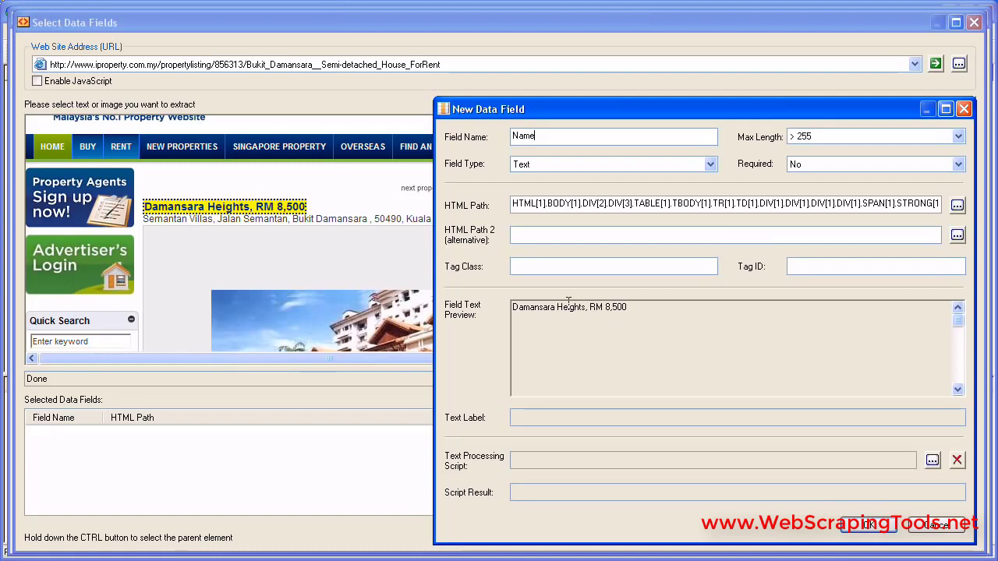
Step: Generate a text processing script that extracts only "Damansara Heights" from the heading, and save the Name field
{"action": "left_click_drag", "start_coordinate": [512, 307], "coordinate": [585, 307]}
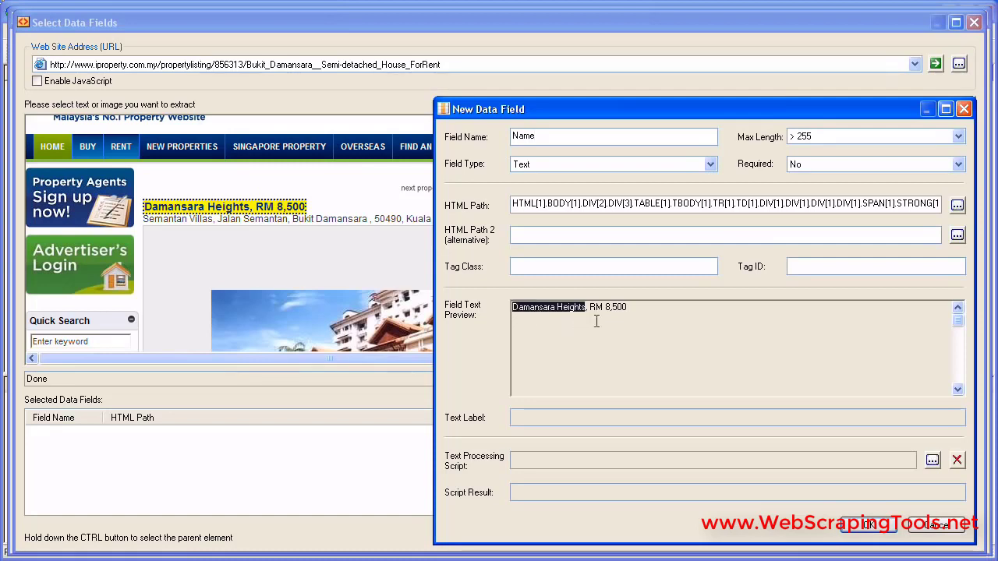
{"action": "left_click", "coordinate": [933, 461]}
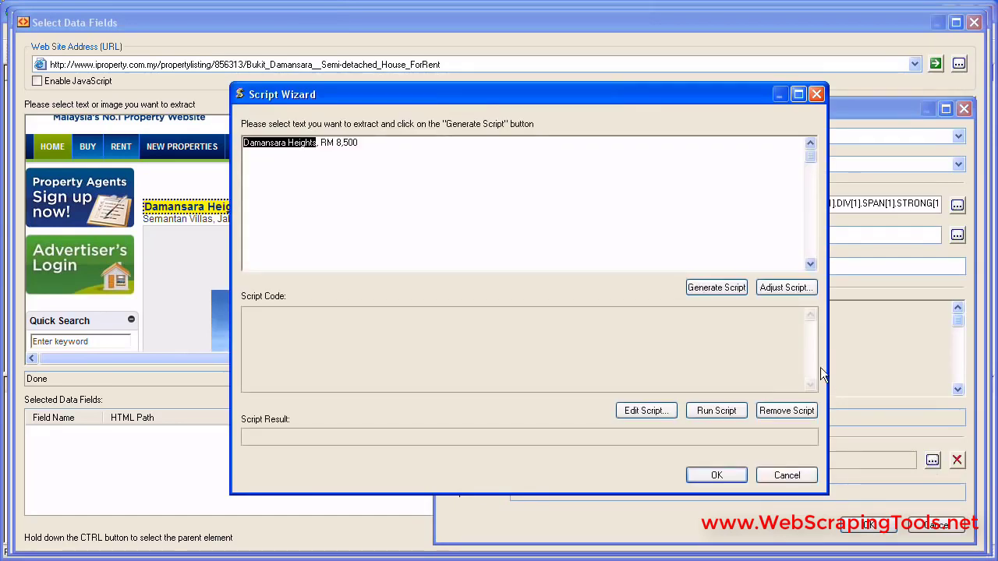
{"action": "left_click", "coordinate": [714, 290]}
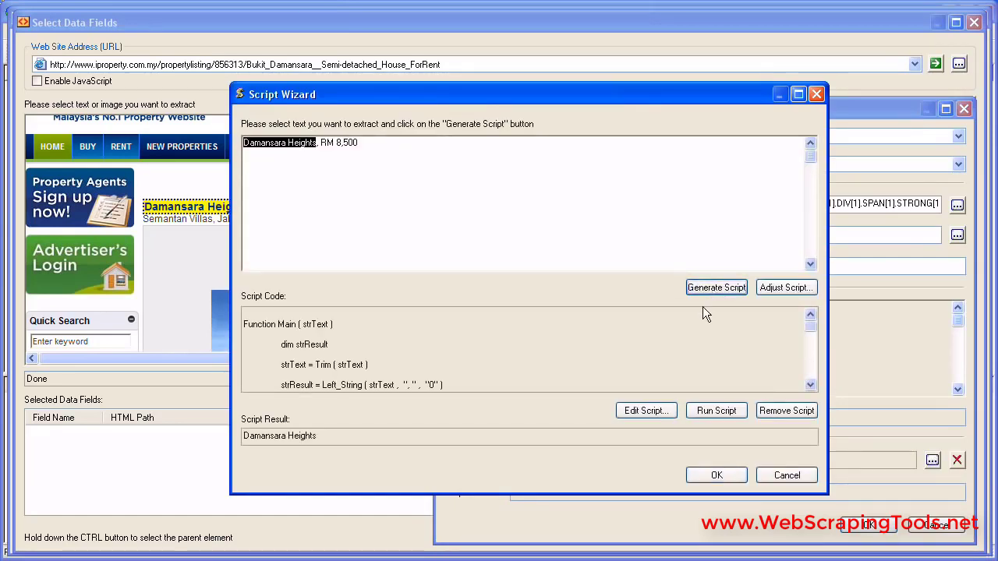
{"action": "left_click", "coordinate": [715, 473]}
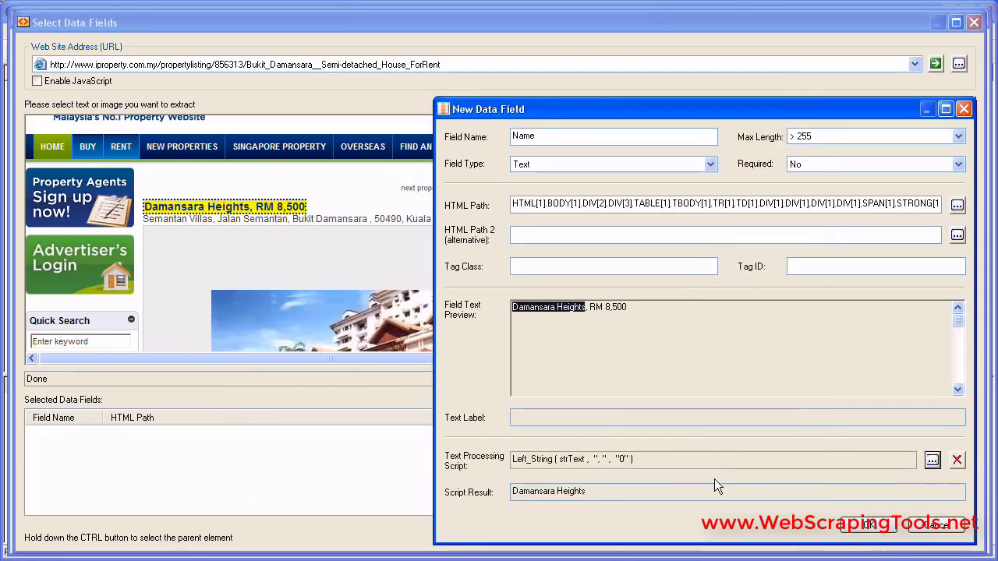
{"action": "left_click", "coordinate": [862, 527]}
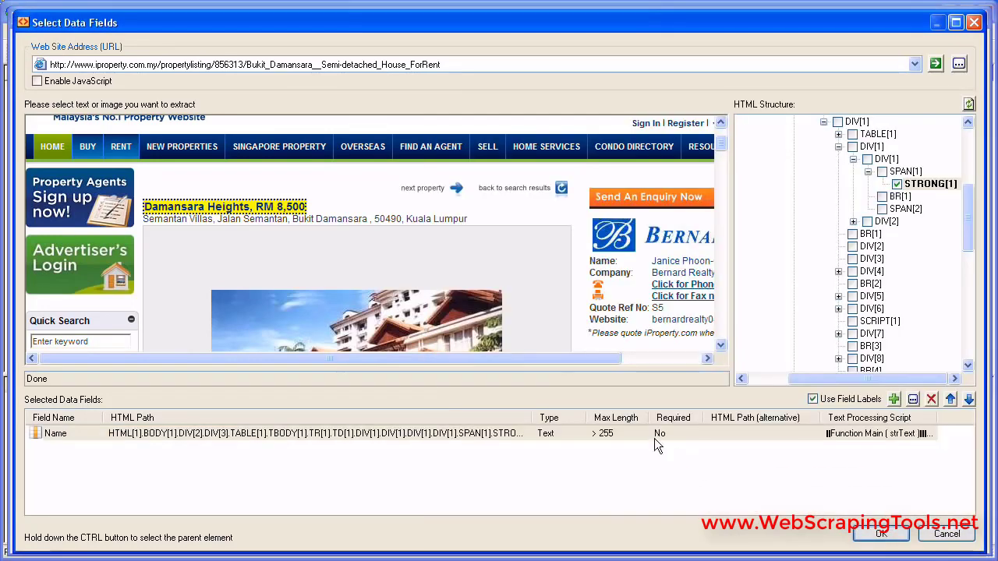
Step: Create a data field named Price from the listing heading, with a text processing script that extracts only "RM 8,500", and save it
{"action": "left_click", "coordinate": [285, 212]}
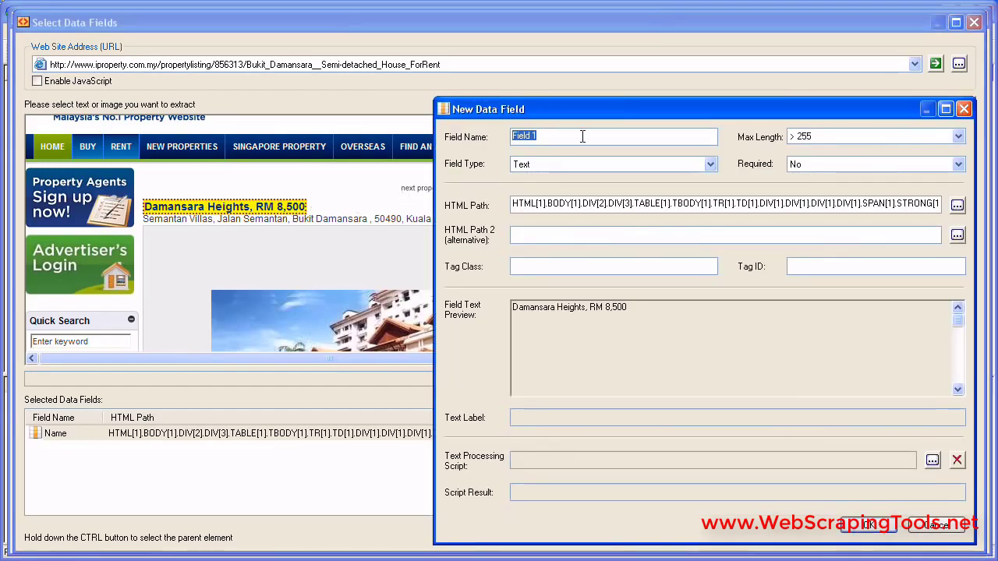
{"action": "type", "text": "Price"}
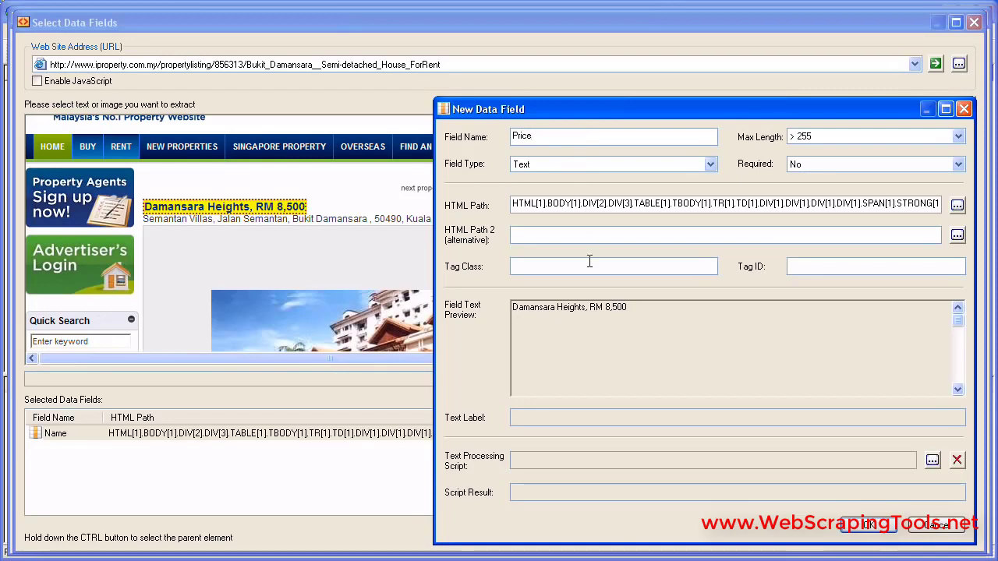
{"action": "left_click_drag", "start_coordinate": [593, 308], "coordinate": [631, 309]}
{"action": "left_click", "coordinate": [932, 461]}
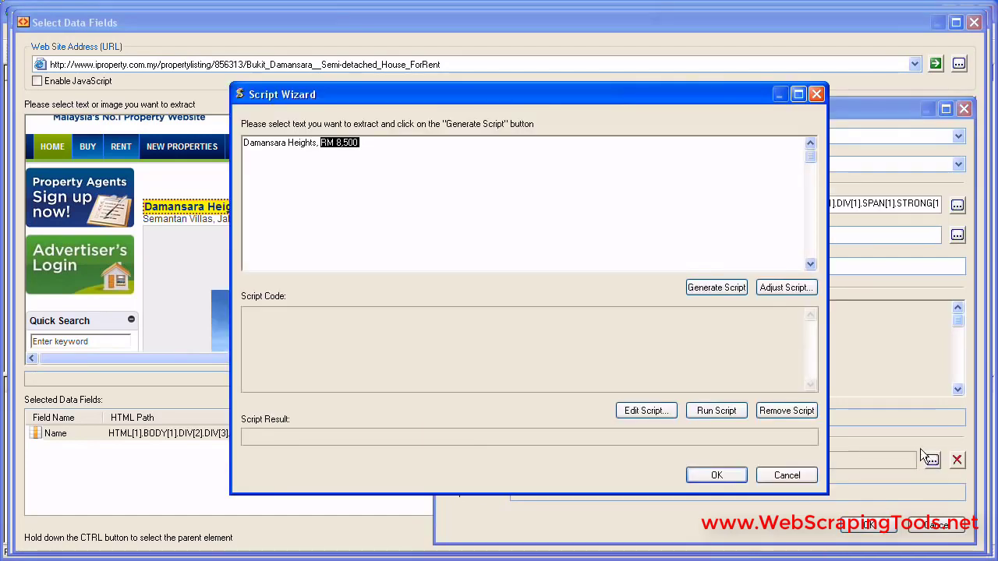
{"action": "left_click", "coordinate": [711, 288]}
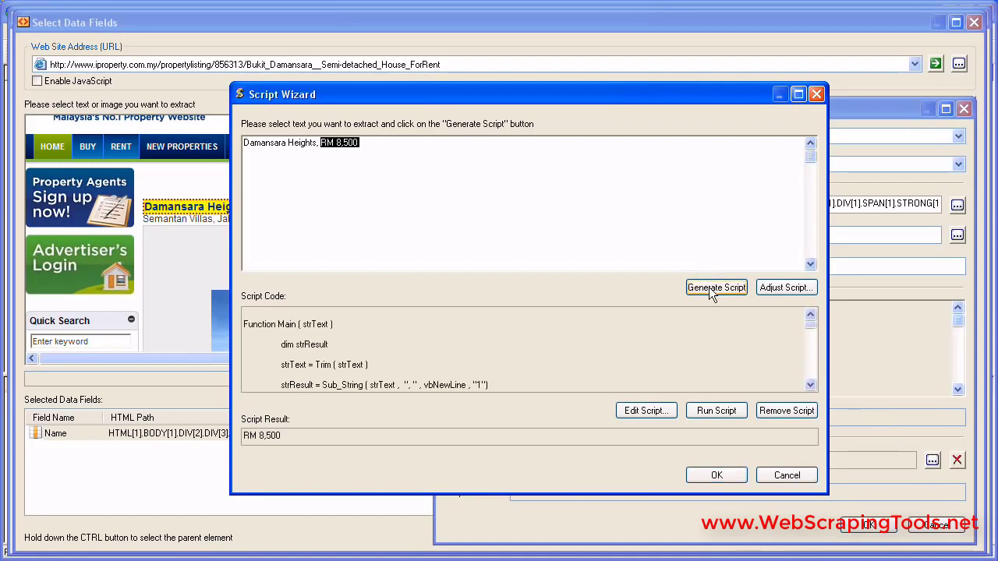
{"action": "left_click", "coordinate": [710, 476]}
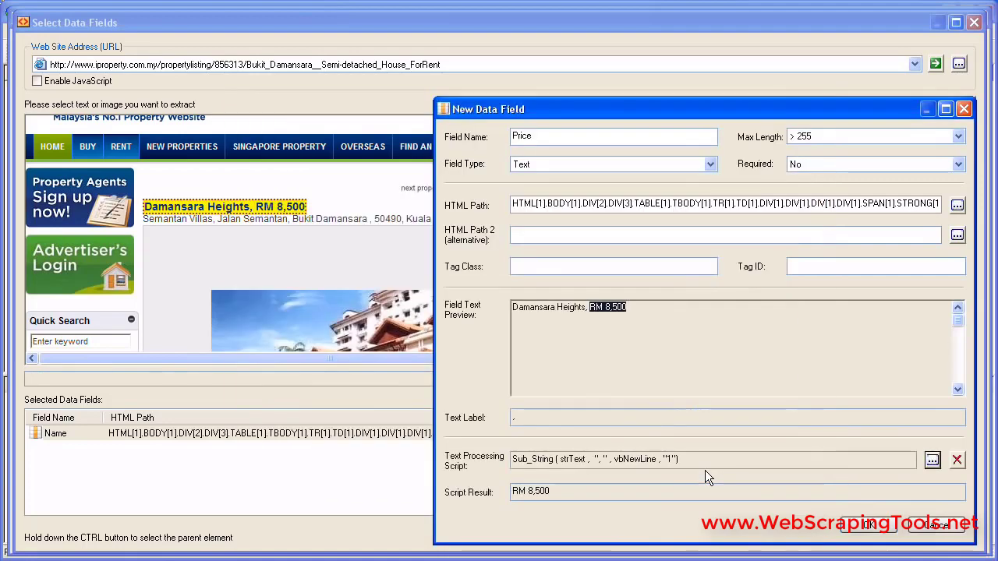
{"action": "left_click", "coordinate": [863, 525]}
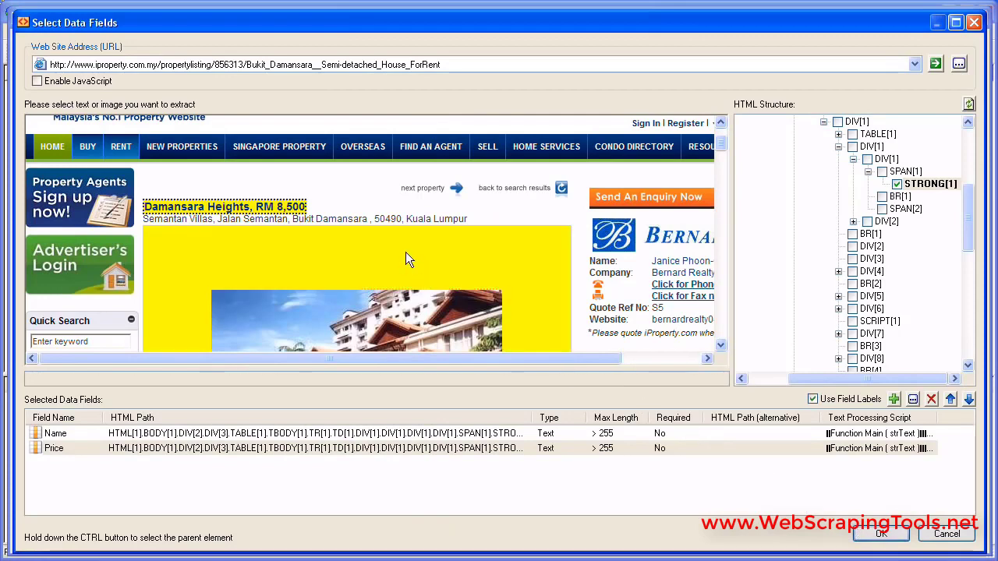
Step: Create a data field named Address from the address line beneath the listing heading
{"action": "left_click", "coordinate": [381, 219]}
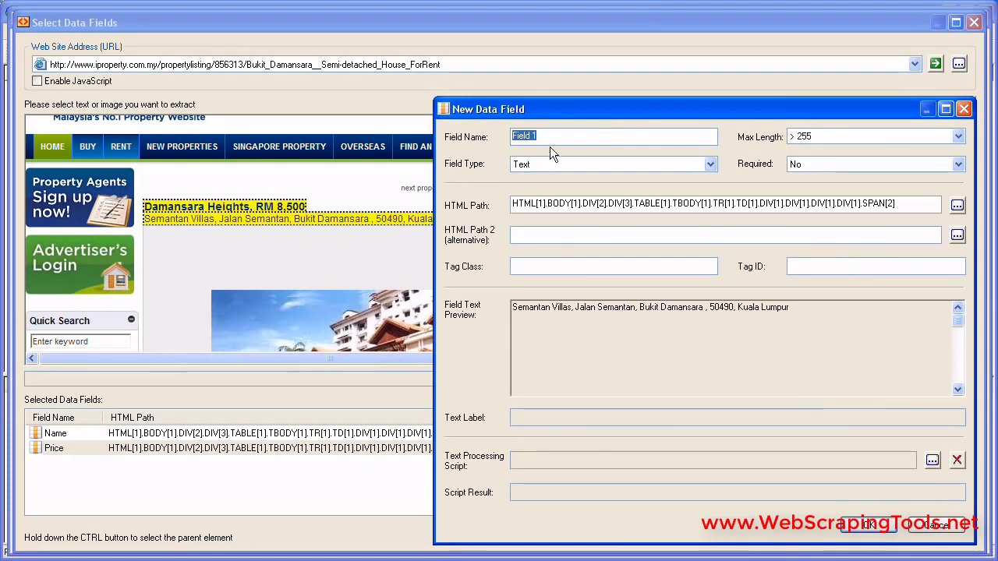
{"action": "type", "text": "Address"}
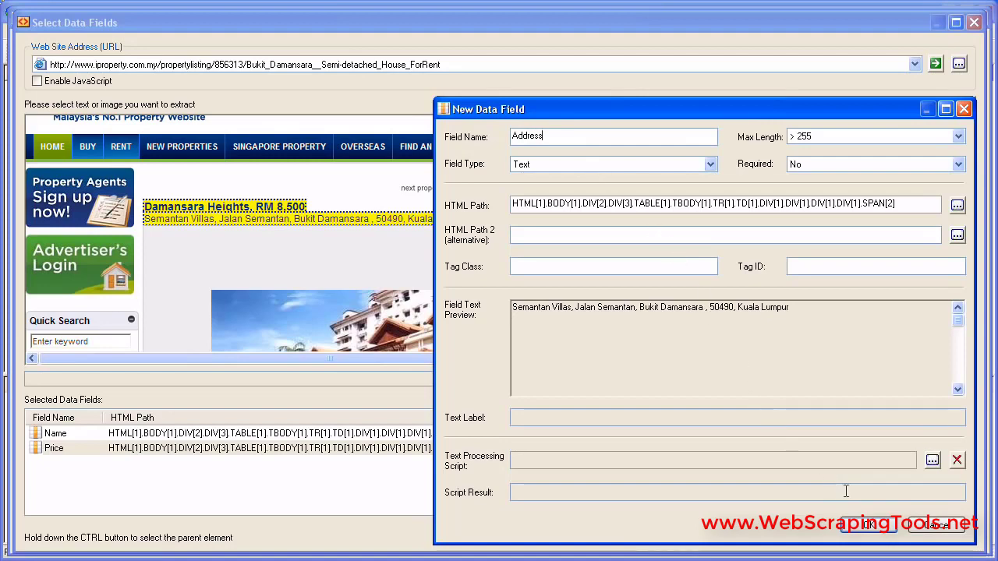
{"action": "left_click", "coordinate": [863, 529]}
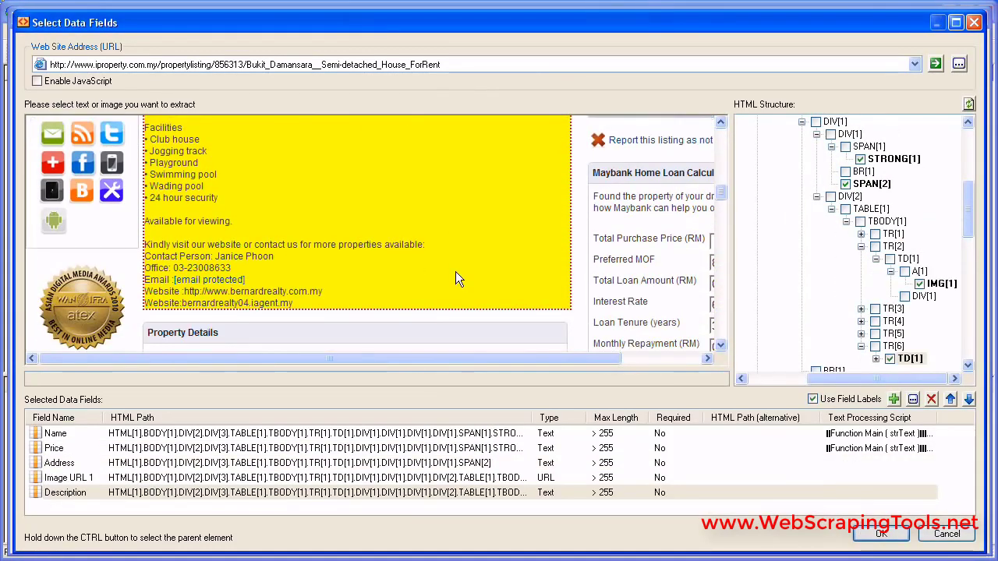
Step: Add the QuikPro No and Property Type values from Property Details as data fields under their suggested names, and accept the field selection
{"action": "scroll", "coordinate": [455, 279], "scroll_direction": "down", "scroll_amount": 4}
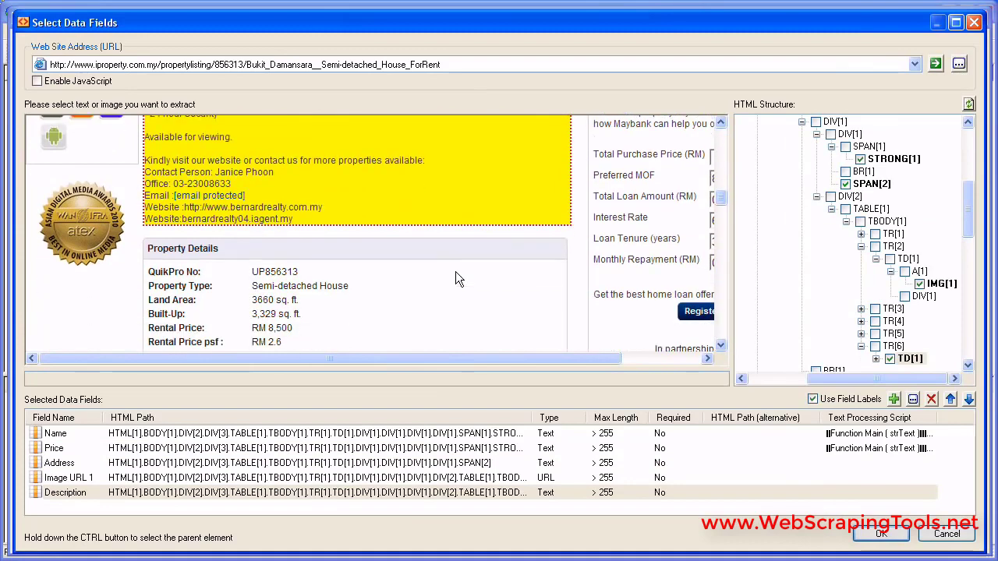
{"action": "scroll", "coordinate": [456, 274], "scroll_direction": "down", "scroll_amount": 1}
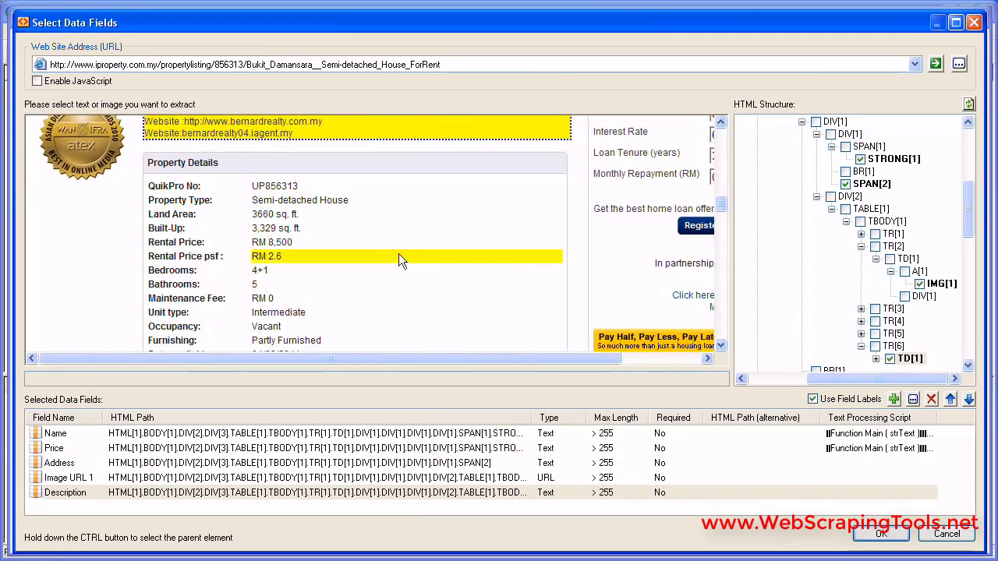
{"action": "left_click", "coordinate": [310, 186]}
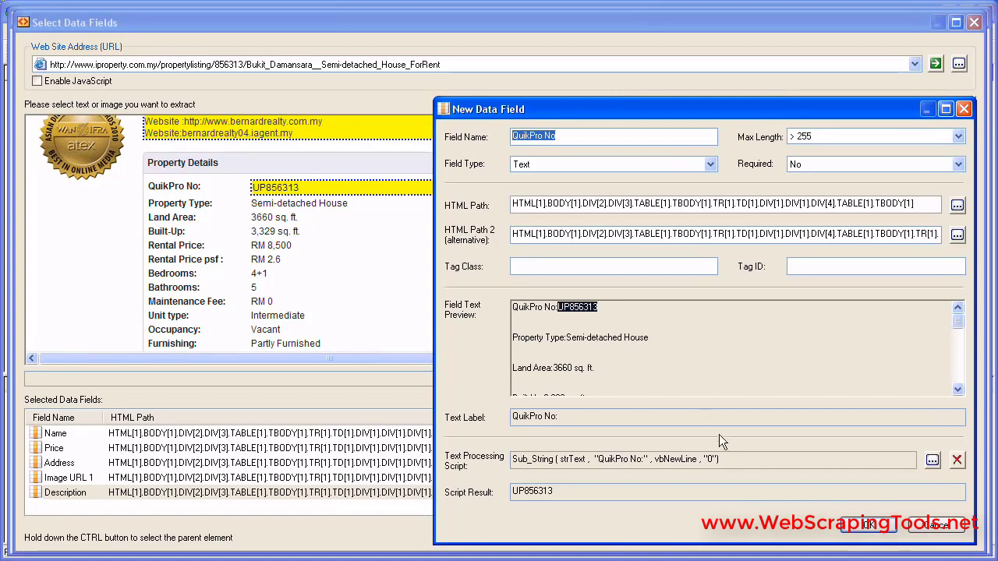
{"action": "left_click", "coordinate": [863, 527]}
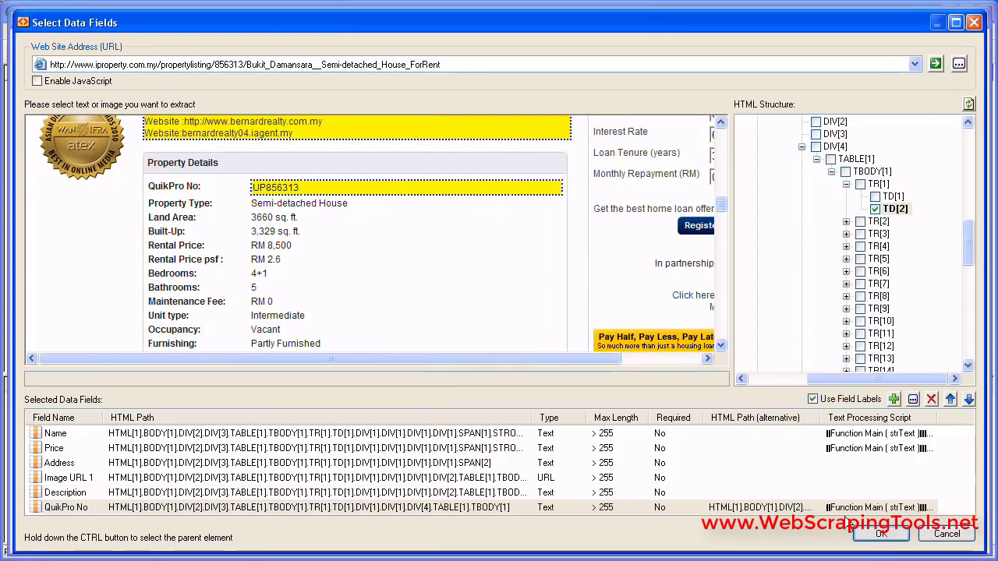
{"action": "left_click", "coordinate": [504, 201]}
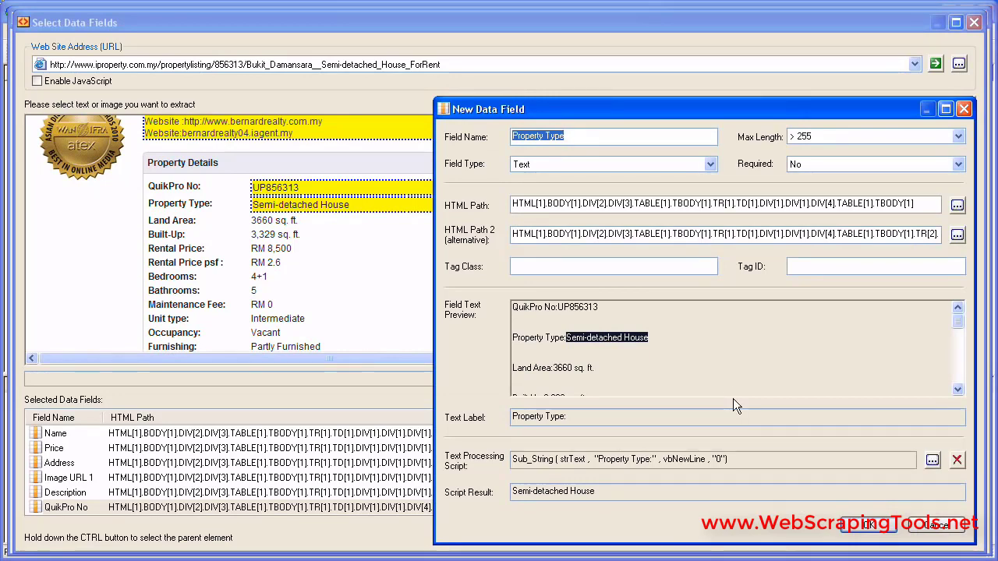
{"action": "left_click", "coordinate": [858, 527]}
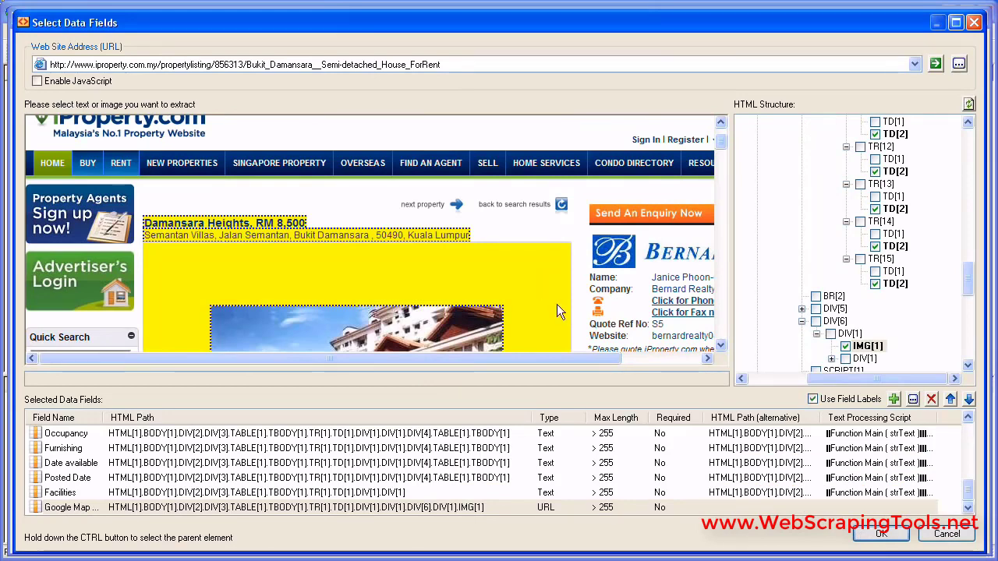
{"action": "left_click", "coordinate": [874, 533]}
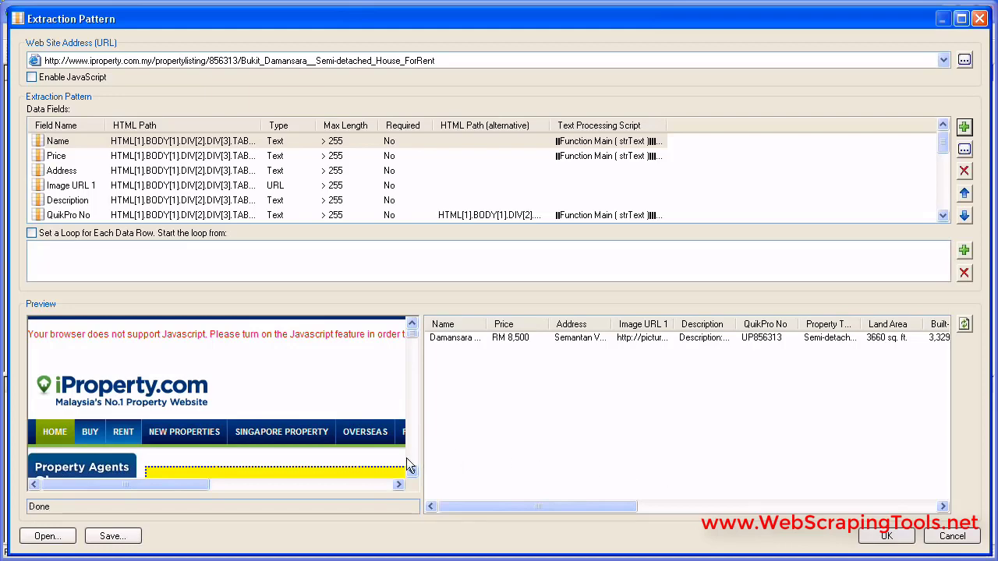
Step: Examine the extraction pattern preview, checking the highlighted fields on the sample page and every column of the extracted record
{"action": "scroll", "coordinate": [407, 462], "scroll_direction": "down", "scroll_amount": 3}
{"action": "left_click_drag", "start_coordinate": [419, 447], "coordinate": [592, 440]}
{"action": "scroll", "coordinate": [588, 447], "scroll_direction": "down", "scroll_amount": 3}
{"action": "scroll", "coordinate": [588, 456], "scroll_direction": "down", "scroll_amount": 10}
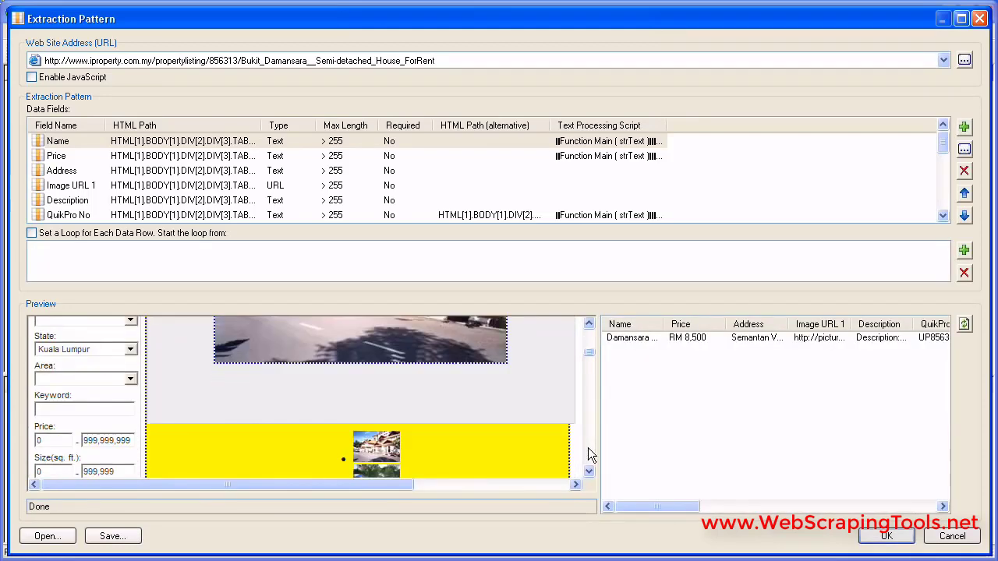
{"action": "scroll", "coordinate": [588, 450], "scroll_direction": "down", "scroll_amount": 3}
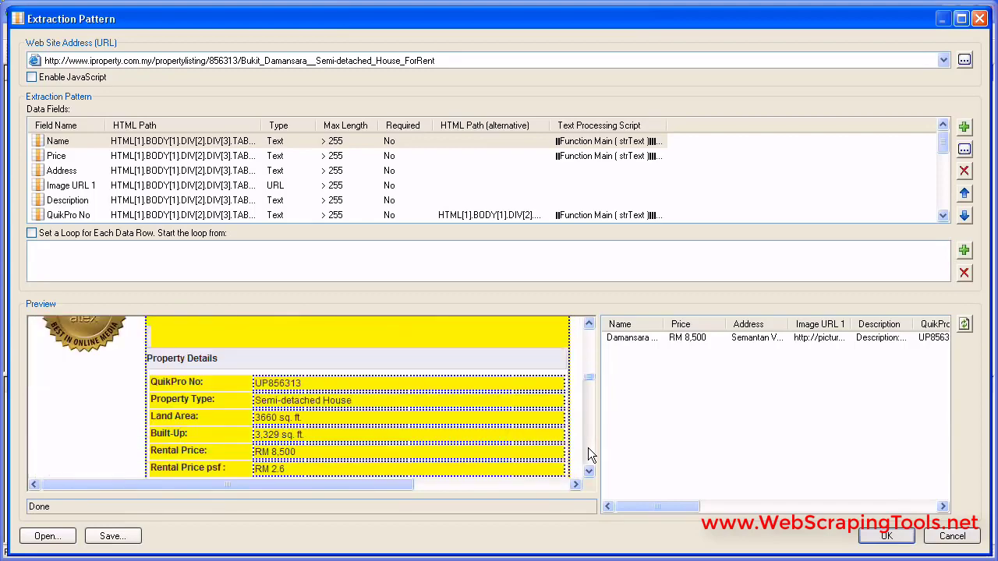
{"action": "scroll", "coordinate": [589, 450], "scroll_direction": "down", "scroll_amount": 3}
{"action": "scroll", "coordinate": [588, 448], "scroll_direction": "down", "scroll_amount": 3}
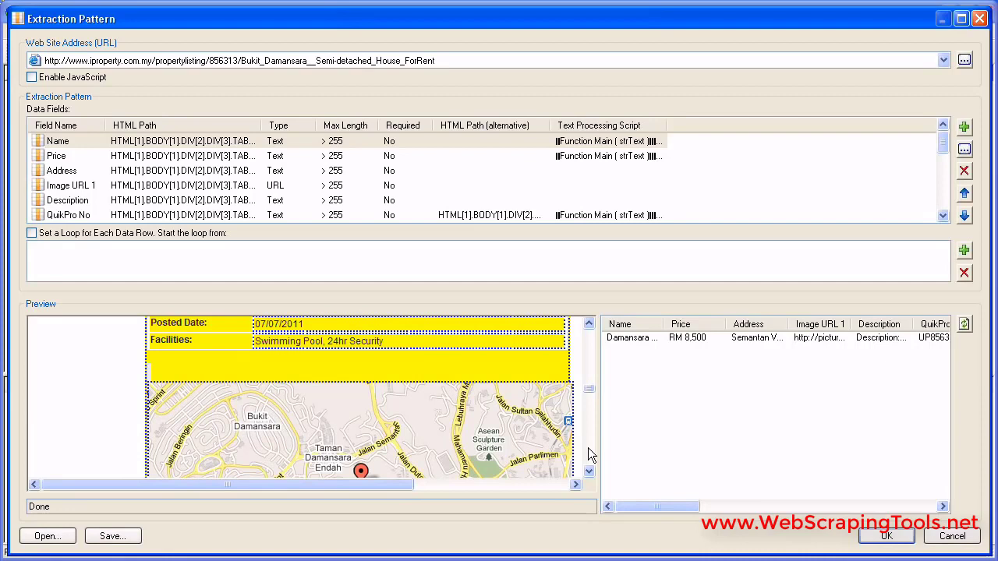
{"action": "left_click_drag", "start_coordinate": [624, 501], "coordinate": [700, 514]}
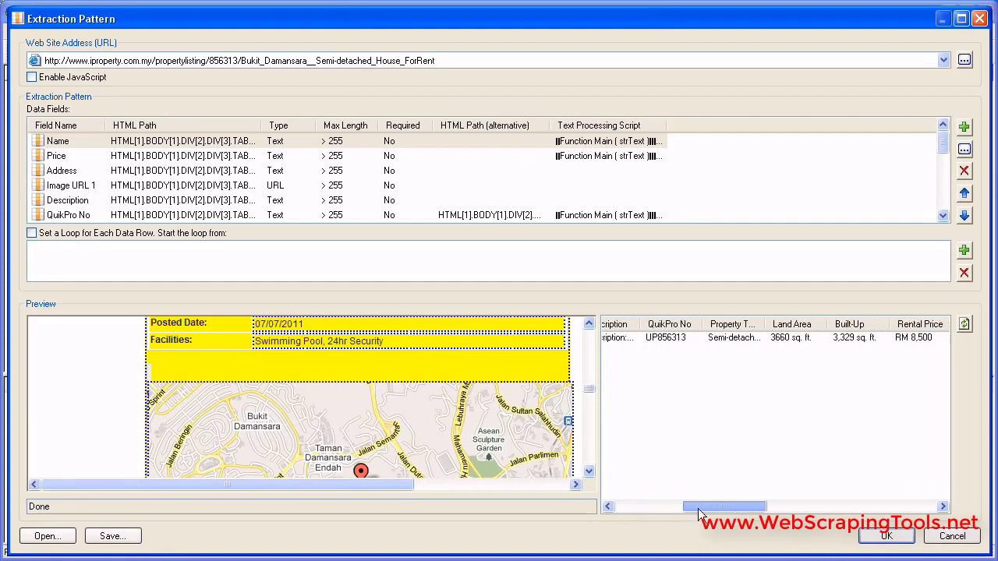
{"action": "left_click", "coordinate": [930, 507]}
{"action": "left_click", "coordinate": [930, 507]}
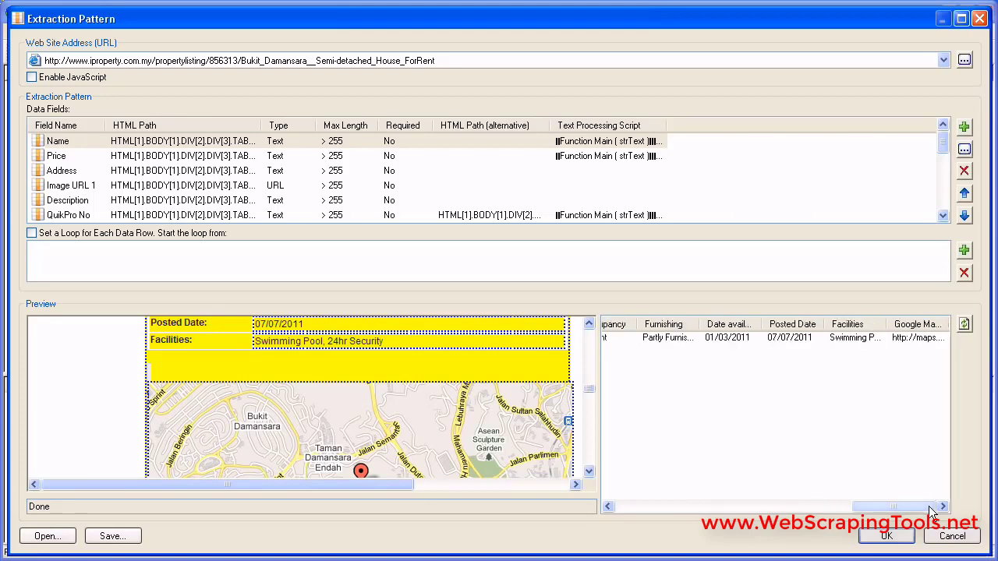
Step: Accept the extraction pattern and finish the project setup, saving the project file as iproperty_com_my in the Demo Projects folder
{"action": "left_click", "coordinate": [886, 536]}
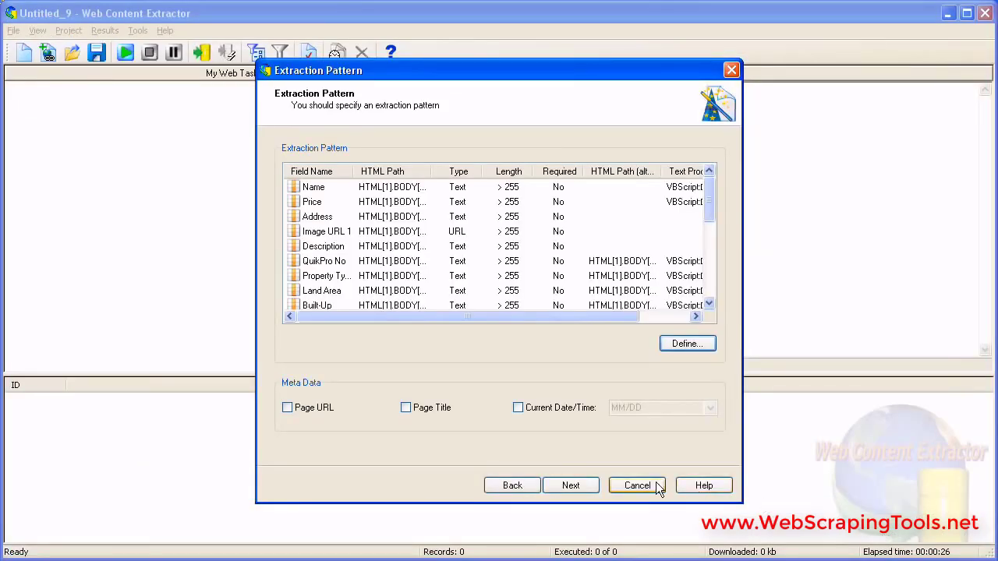
{"action": "left_click", "coordinate": [571, 486]}
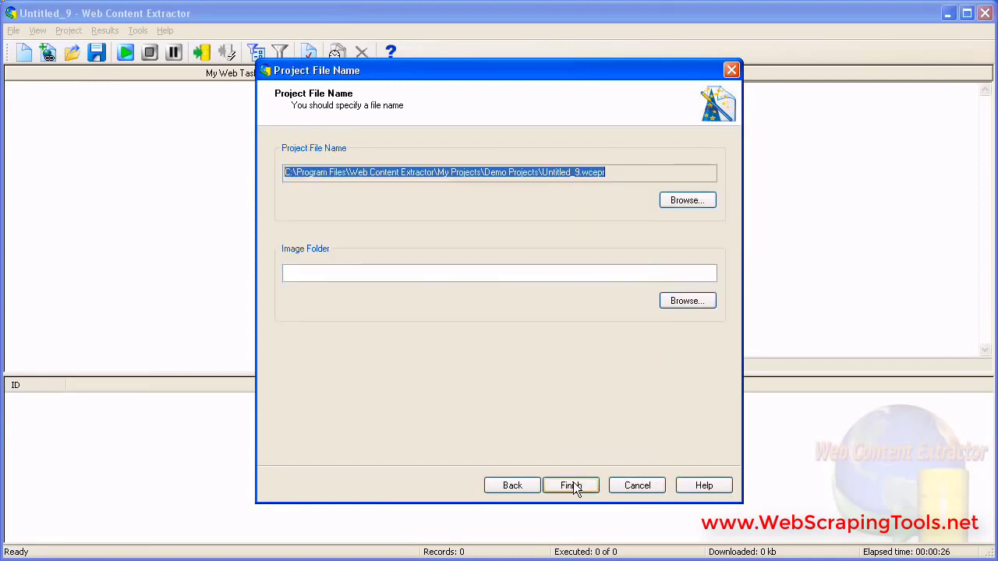
{"action": "left_click", "coordinate": [684, 202]}
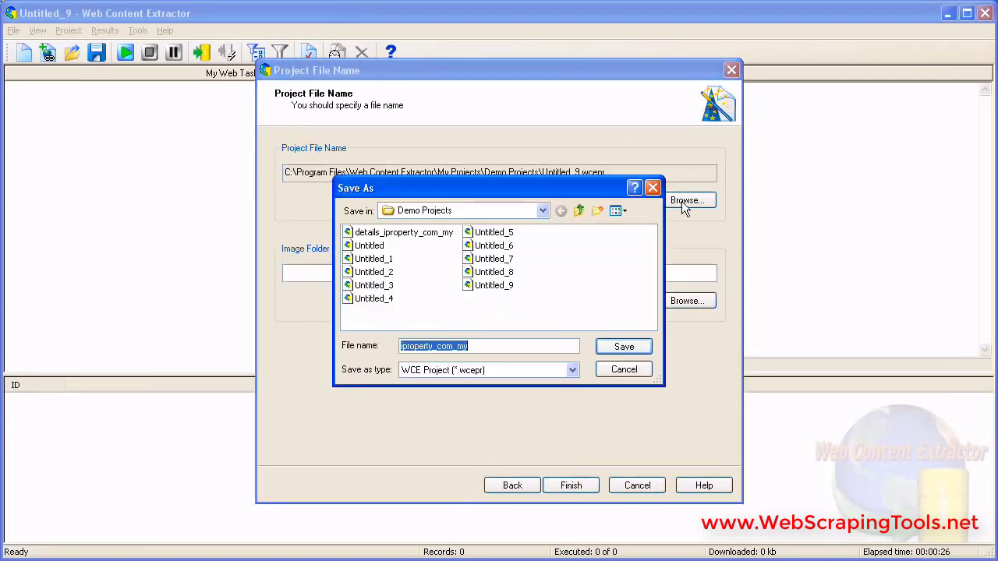
{"action": "left_click", "coordinate": [611, 346]}
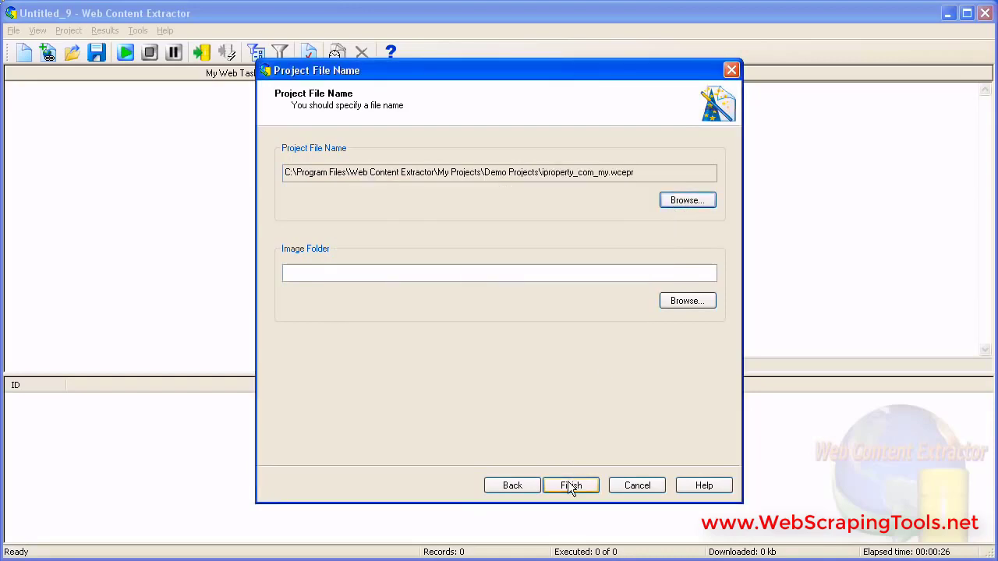
{"action": "left_click", "coordinate": [569, 485]}
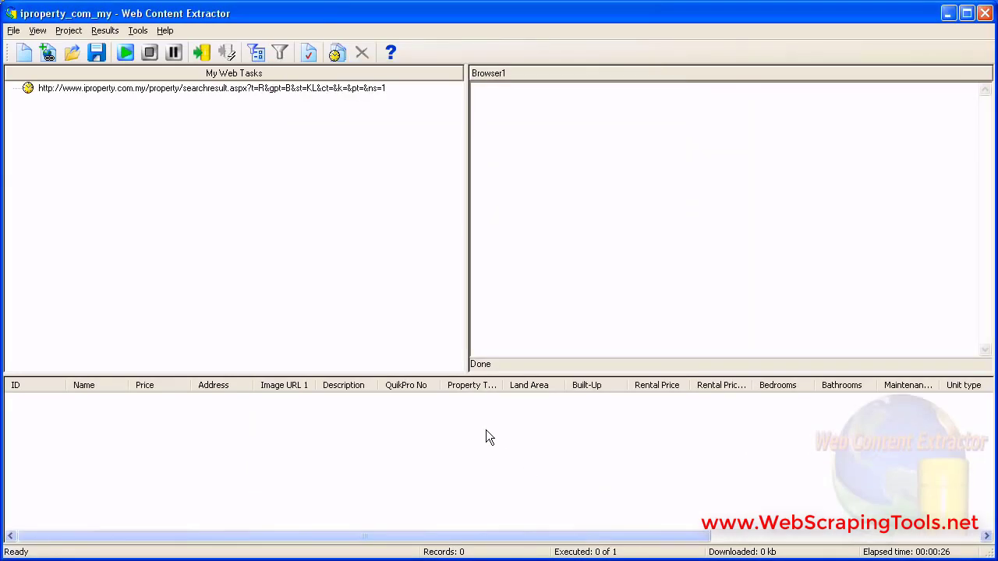
Step: Run the iproperty_com_my project and stop it once several property listings have been extracted
{"action": "left_click", "coordinate": [125, 51]}
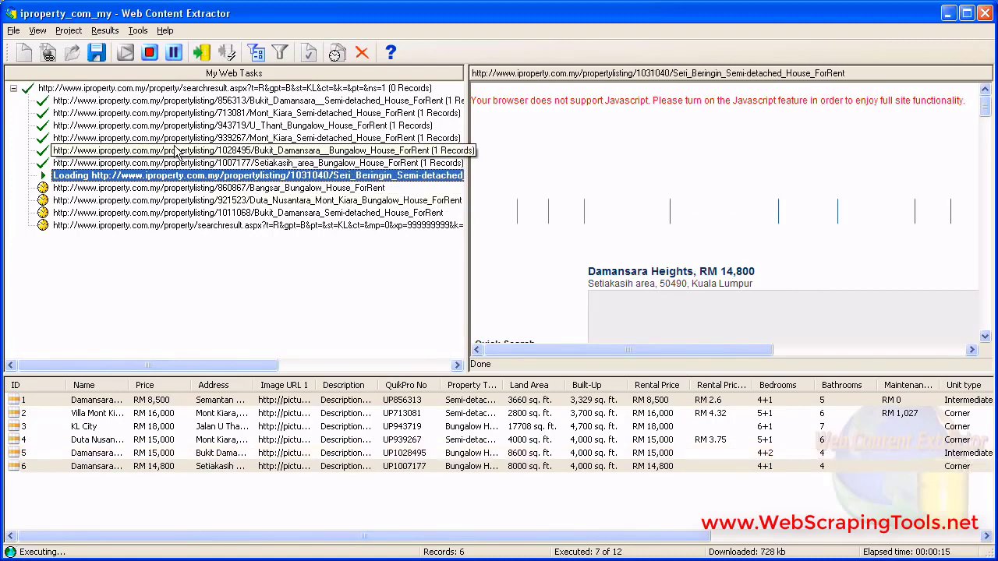
{"action": "left_click", "coordinate": [151, 58]}
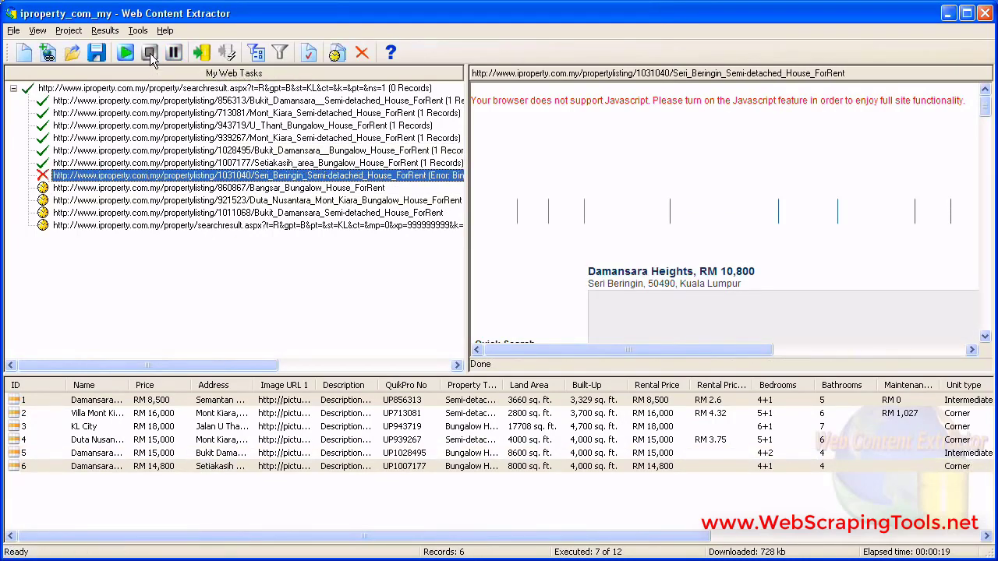